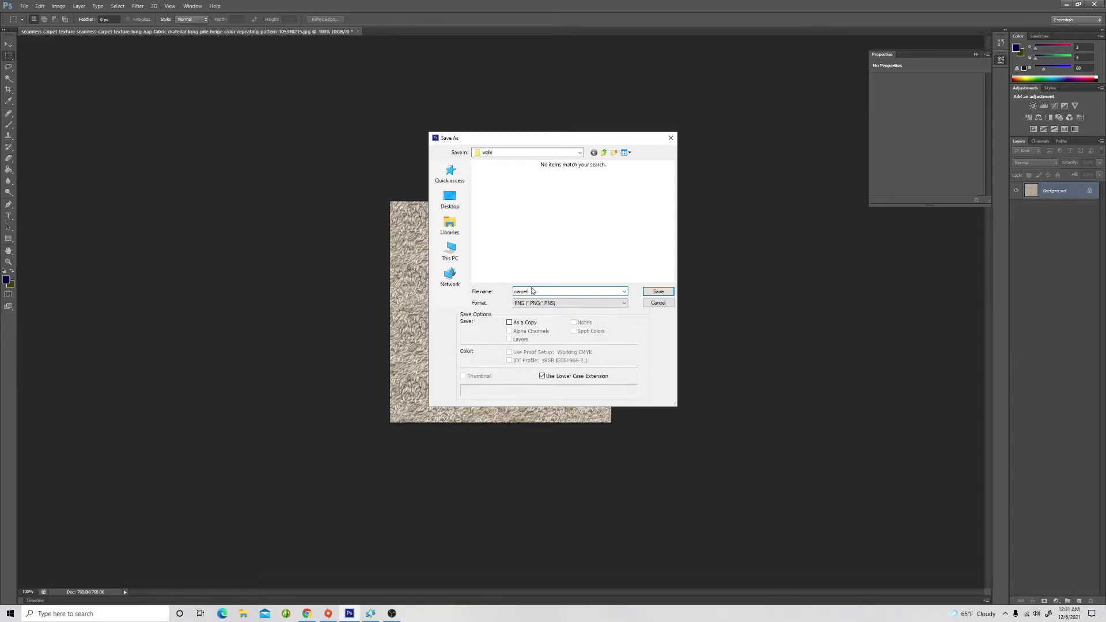
# Save the carpet texture as carpet.png and bring up the Sims 4 Studio floor project.
pyautogui.click(658, 292)
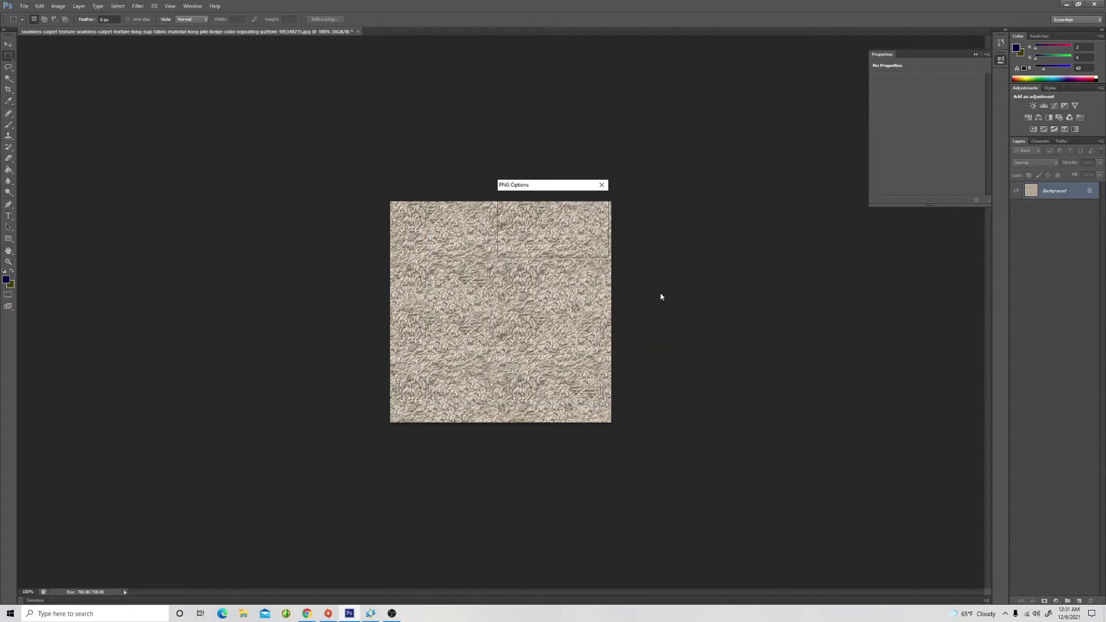
pyautogui.click(593, 201)
pyautogui.click(370, 613)
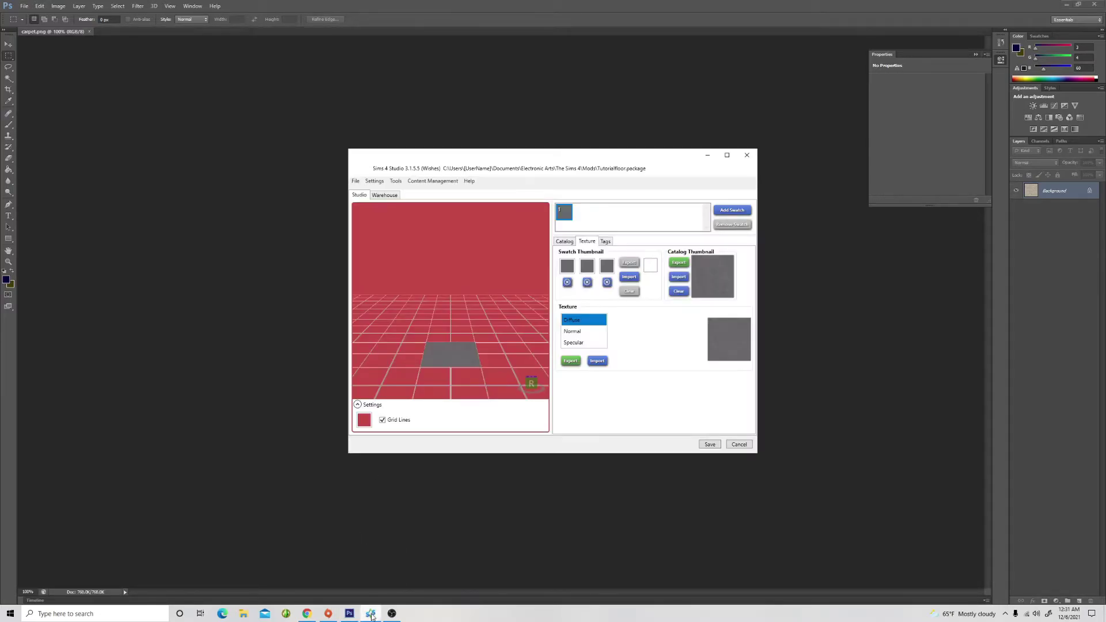
# Import carpet.png from the walls folder as the floor's diffuse texture.
pyautogui.click(596, 361)
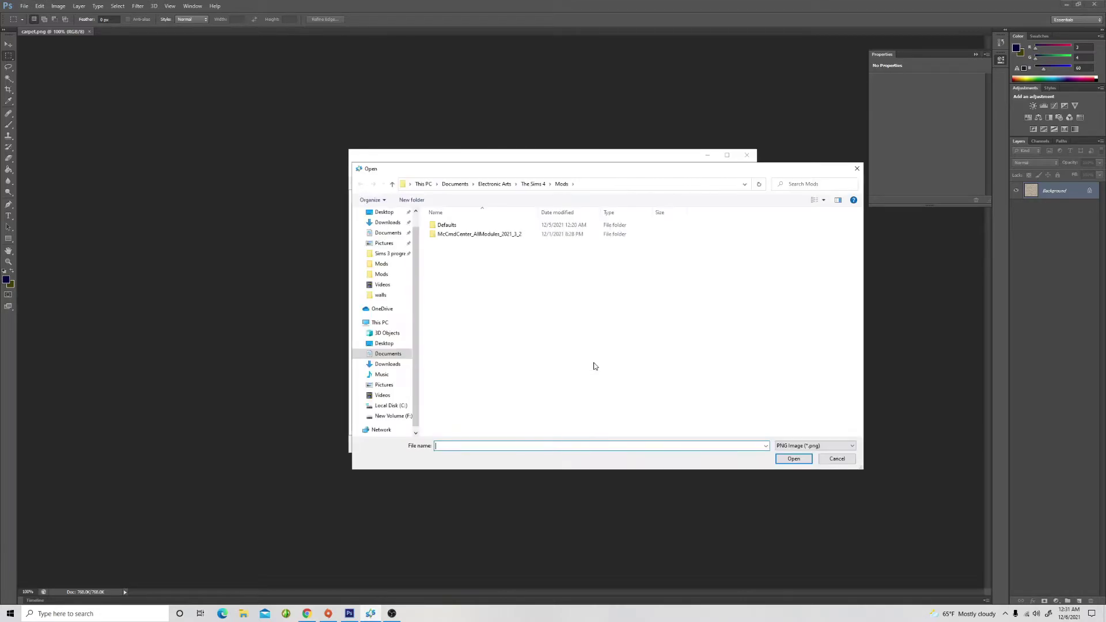
pyautogui.click(394, 296)
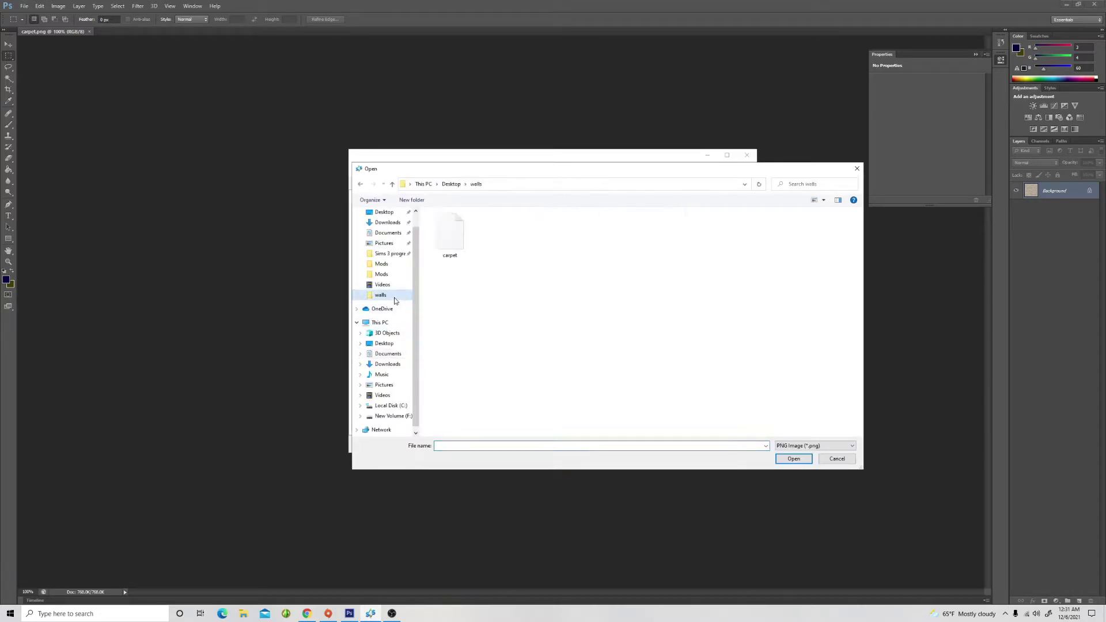
pyautogui.click(453, 247)
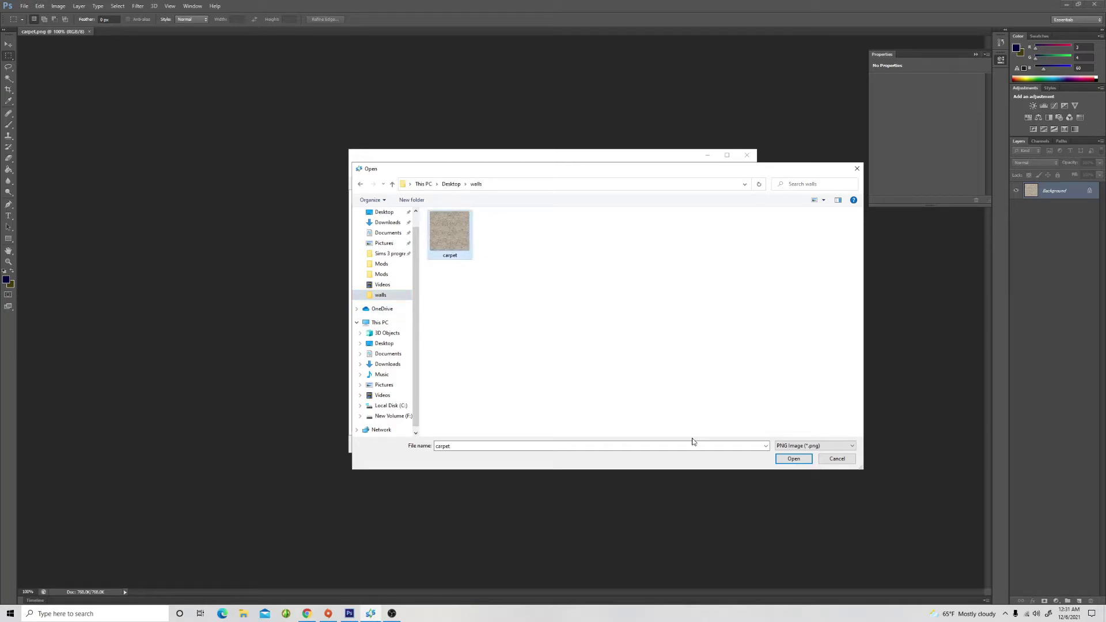
pyautogui.click(793, 459)
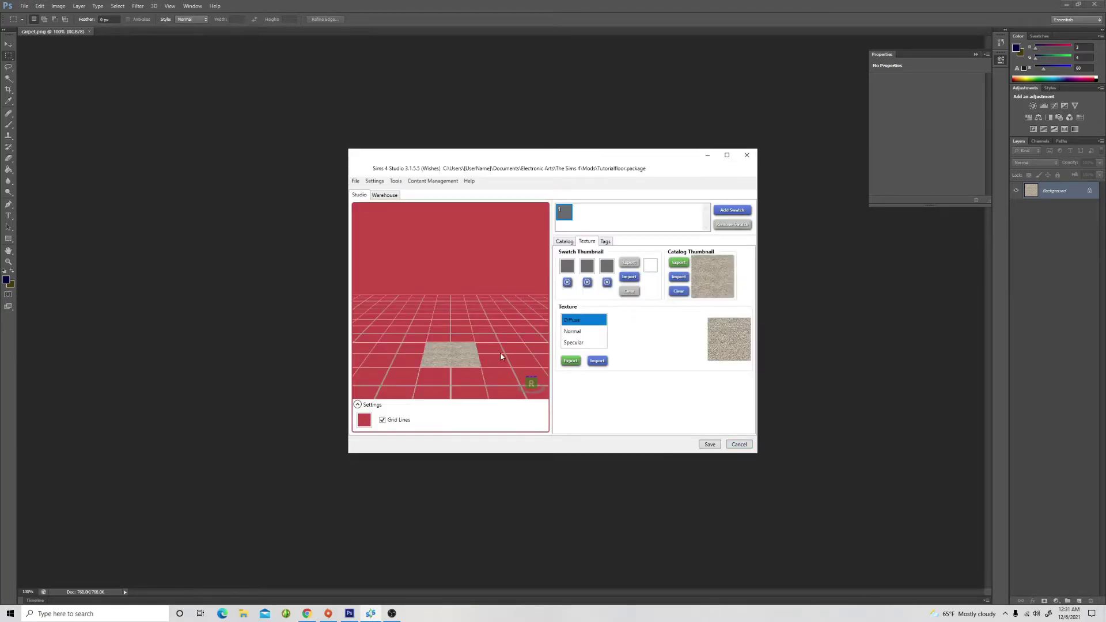
pyautogui.moveTo(500, 354)
pyautogui.mouseDown()
pyautogui.moveTo(498, 323)
pyautogui.moveTo(506, 370)
pyautogui.mouseUp()
# Remove the extra swatch colour and eyedrop a tan colour from the carpet into the swatch.
pyautogui.click(607, 282)
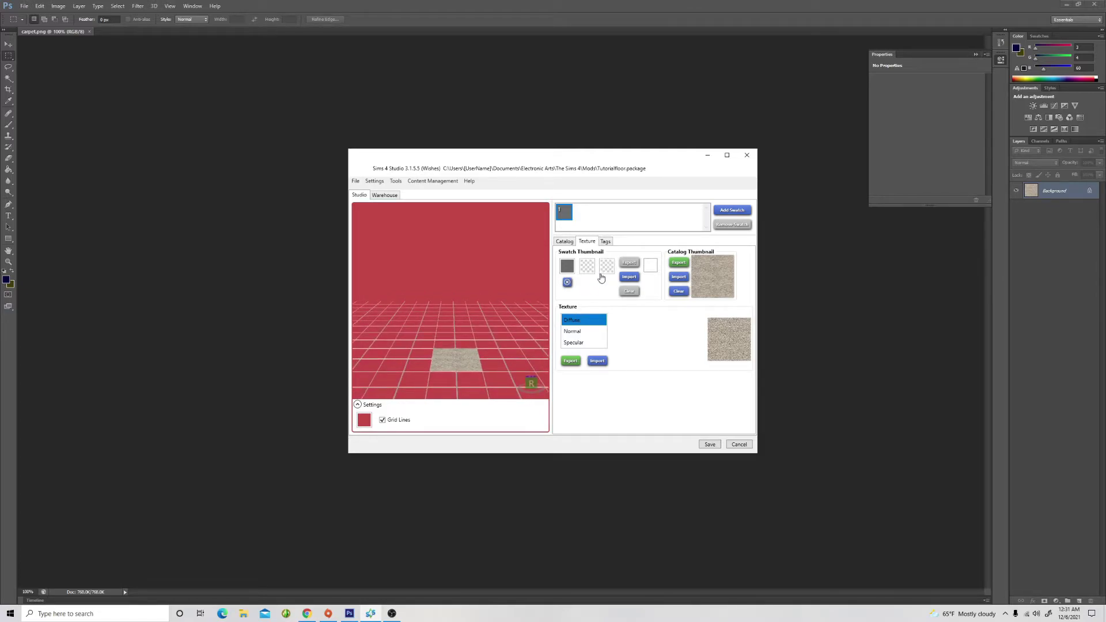
pyautogui.scroll(4, 524, 323)
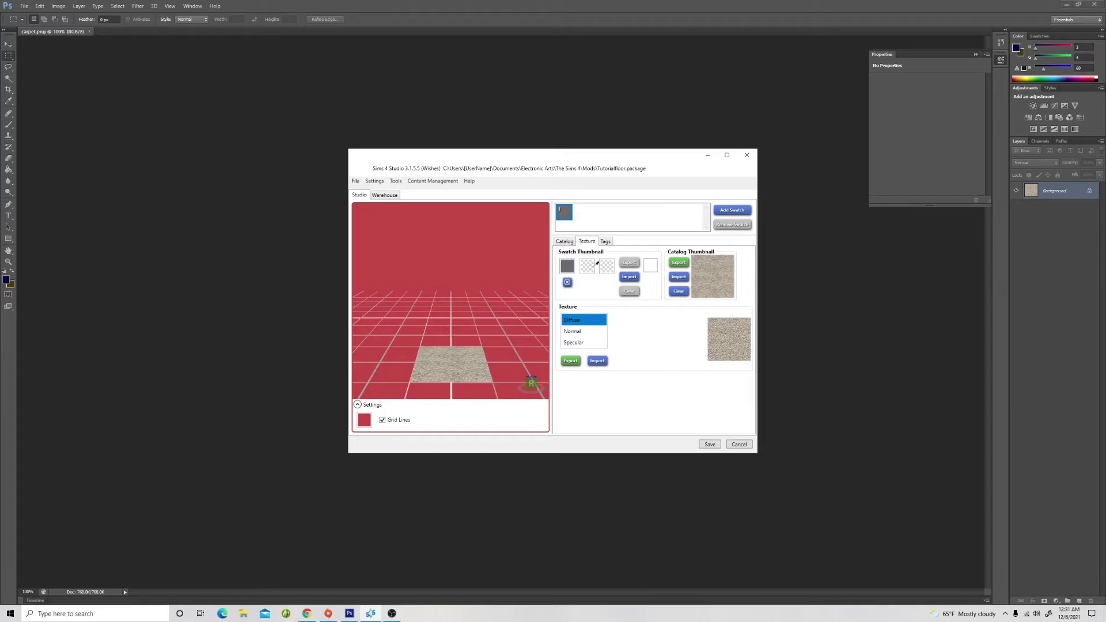
pyautogui.click(566, 275)
pyautogui.click(471, 358)
pyautogui.click(488, 372)
# Save the floor package and dismiss the saved confirmation.
pyautogui.click(716, 444)
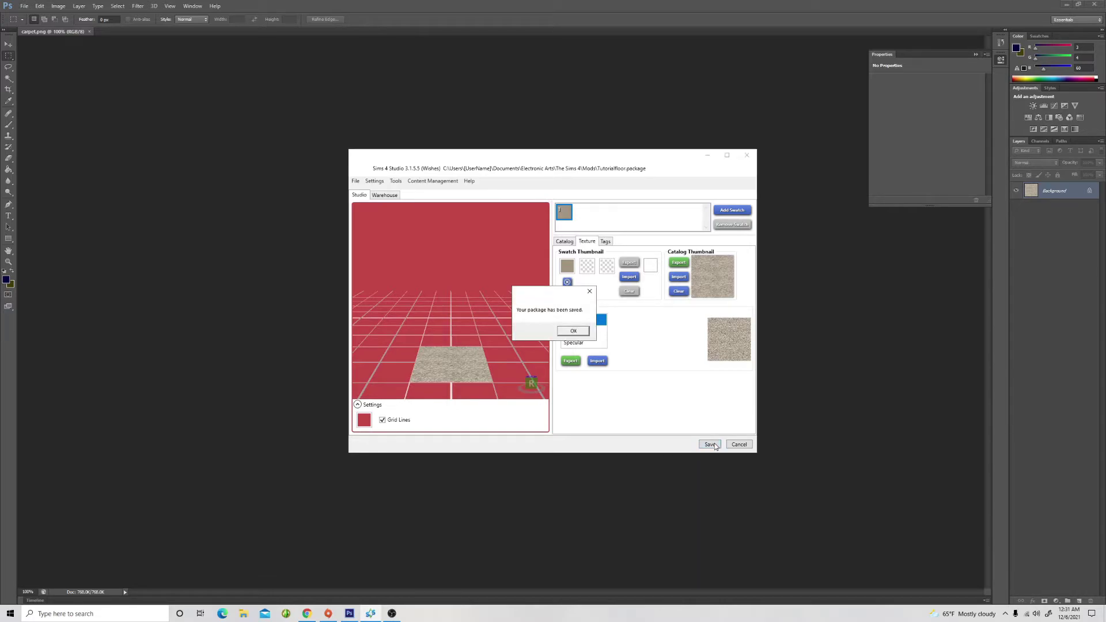
pyautogui.click(576, 333)
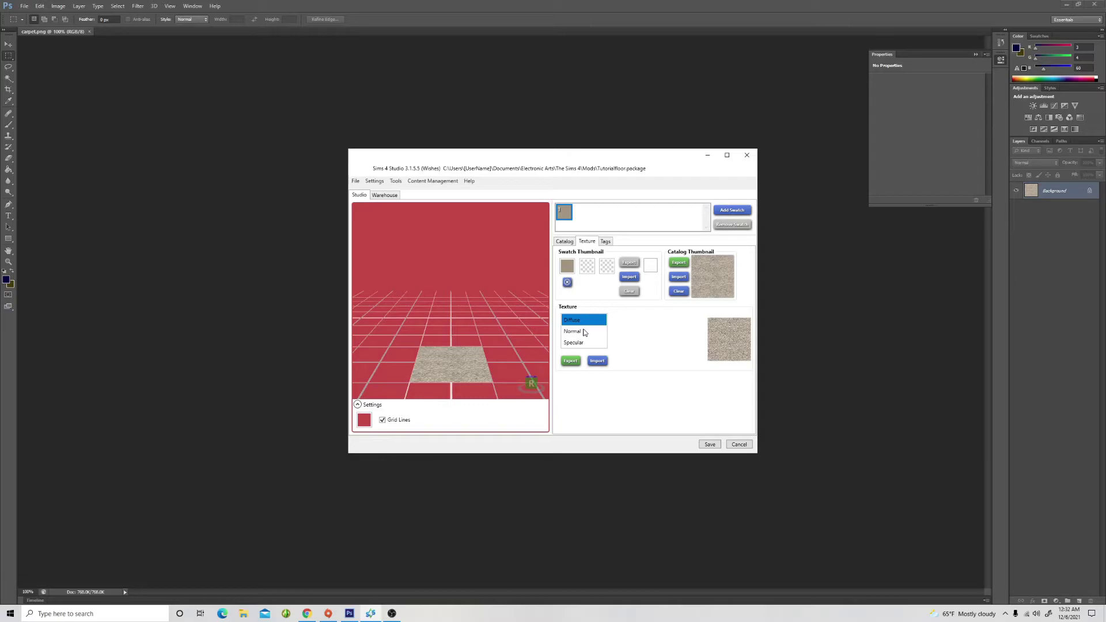
pyautogui.click(1066, 5)
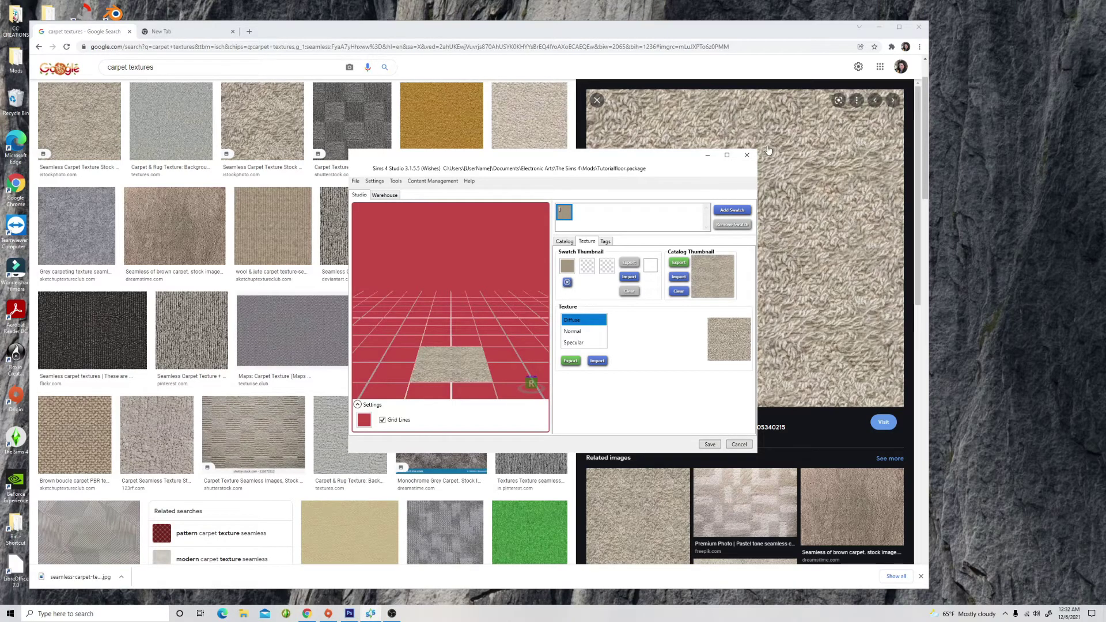
# Replace the carpet image search with a 'wood texture' search.
pyautogui.click(707, 155)
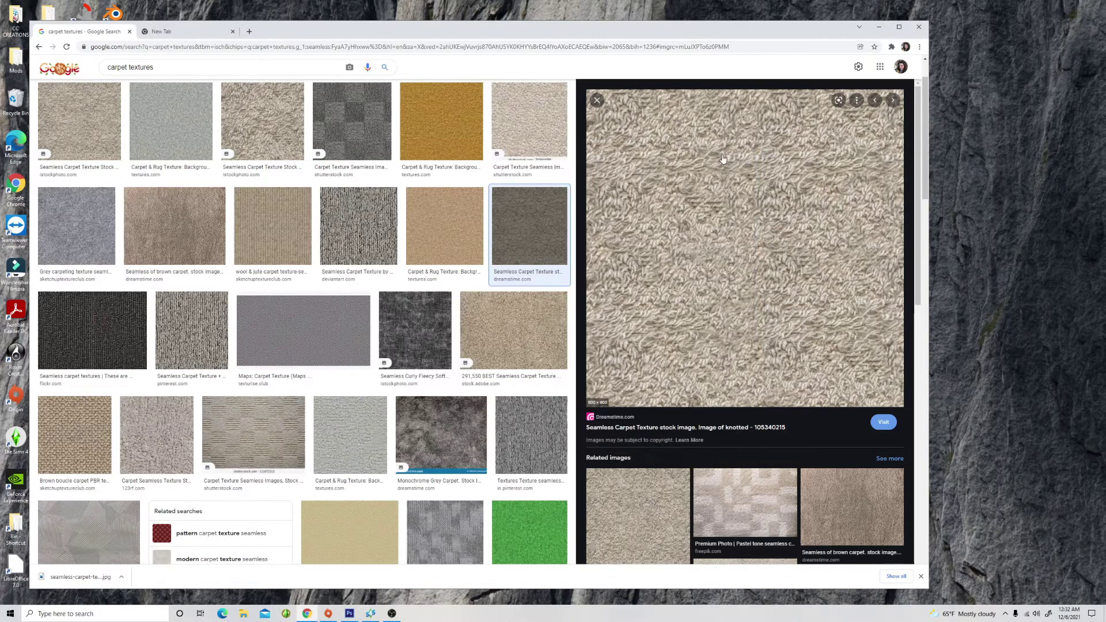
pyautogui.click(205, 69)
pyautogui.press('BackSpace')
pyautogui.press('BackSpace')
pyautogui.press('BackSpace')
pyautogui.press('BackSpace')
pyautogui.press('BackSpace')
pyautogui.press('BackSpace')
pyautogui.press('BackSpace')
pyautogui.press('BackSpace')
pyautogui.press('BackSpace')
pyautogui.press('BackSpace')
pyautogui.press('BackSpace')
pyautogui.press('BackSpace')
pyautogui.press('BackSpace')
pyautogui.press('BackSpace')
pyautogui.press('BackSpace')
pyautogui.write('w')
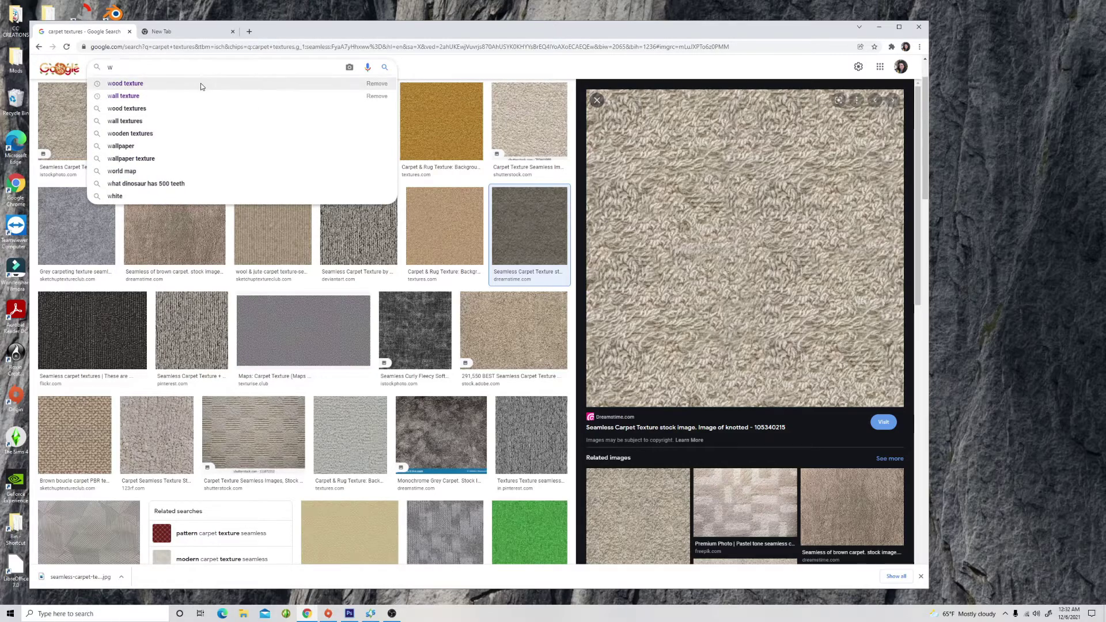
pyautogui.click(200, 83)
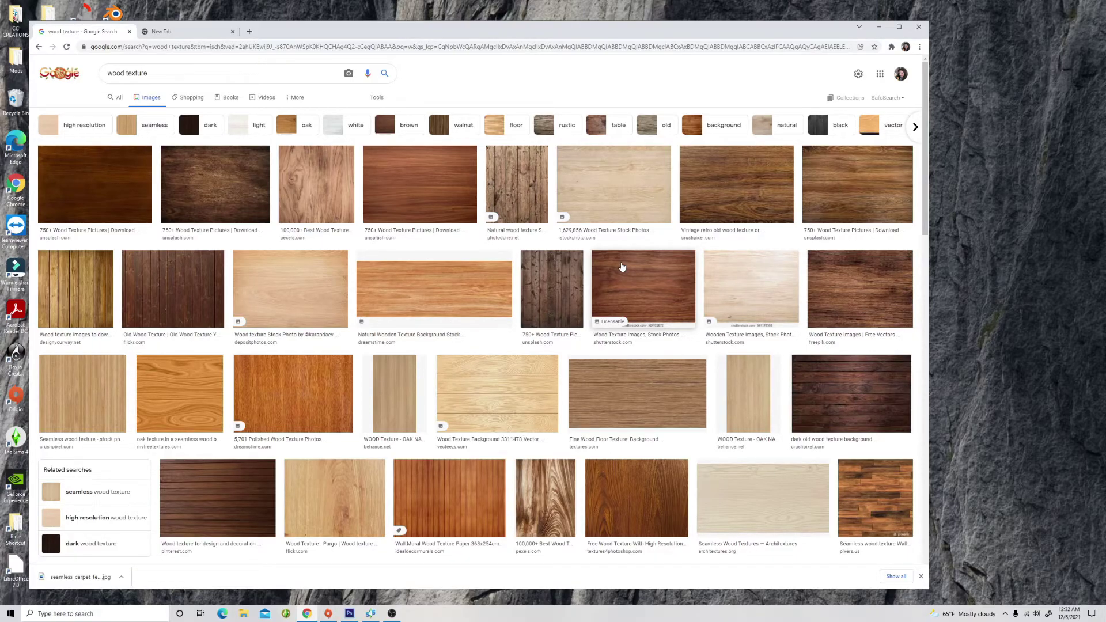
# Save the dark ArtStation wood texture image into the walls folder.
pyautogui.scroll(-5, 622, 266)
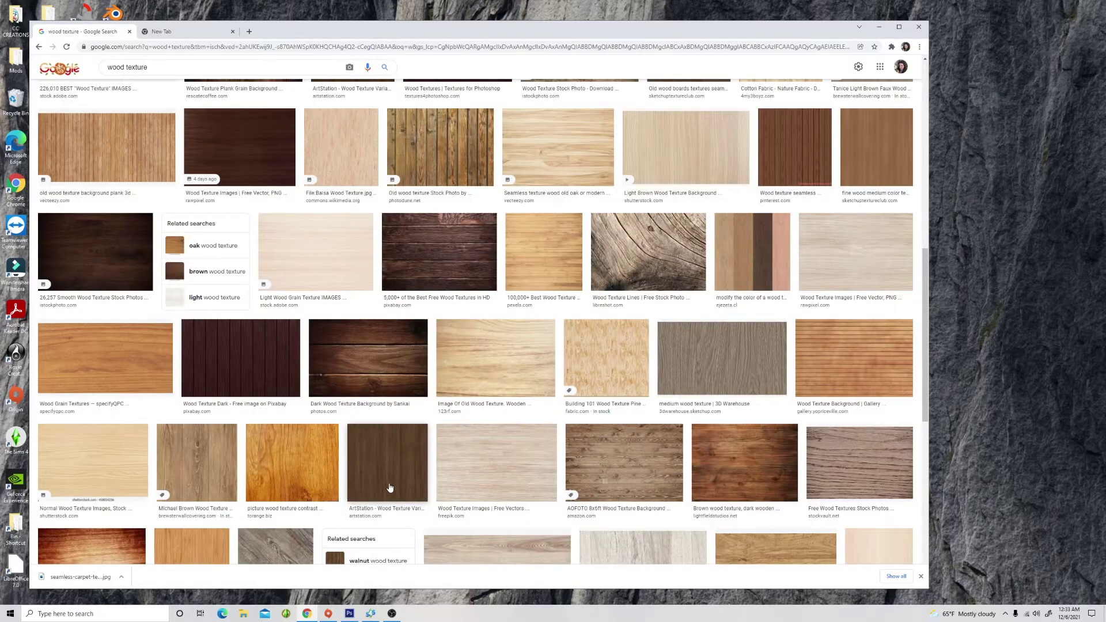
pyautogui.click(387, 487)
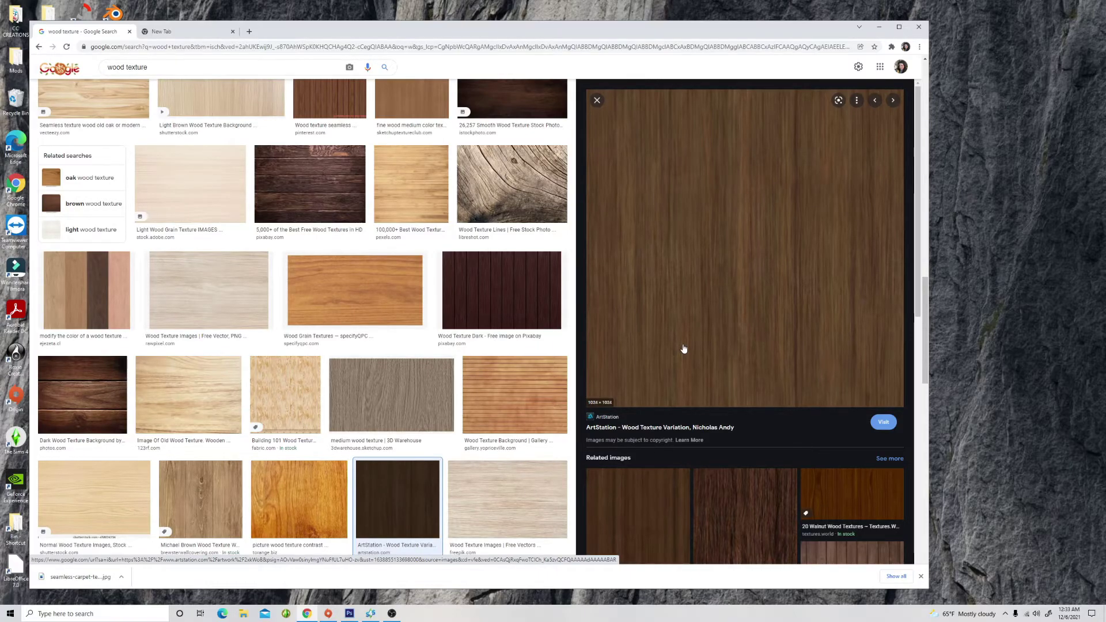
pyautogui.rightClick(684, 348)
pyautogui.click(717, 433)
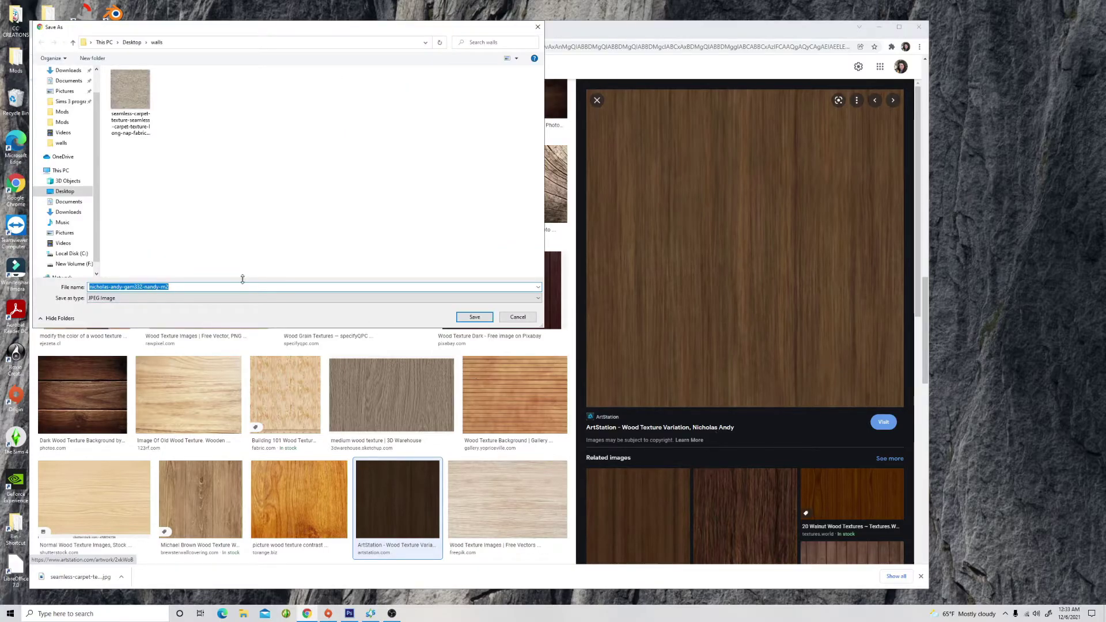
pyautogui.click(478, 318)
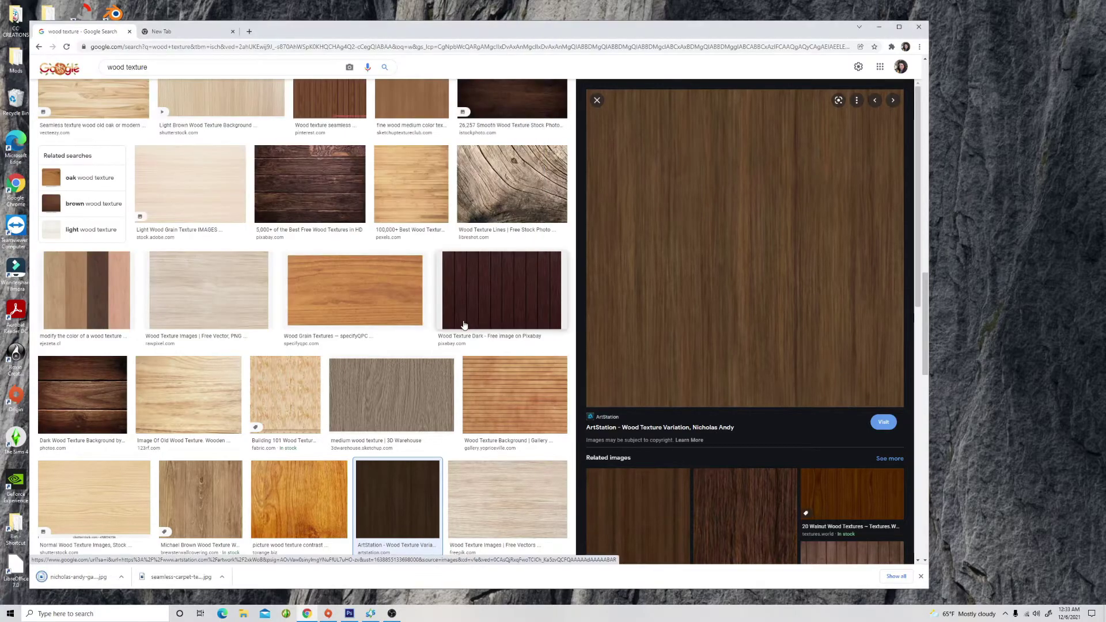
# Open the downloaded wood texture as a new document in Photoshop.
pyautogui.click(887, 27)
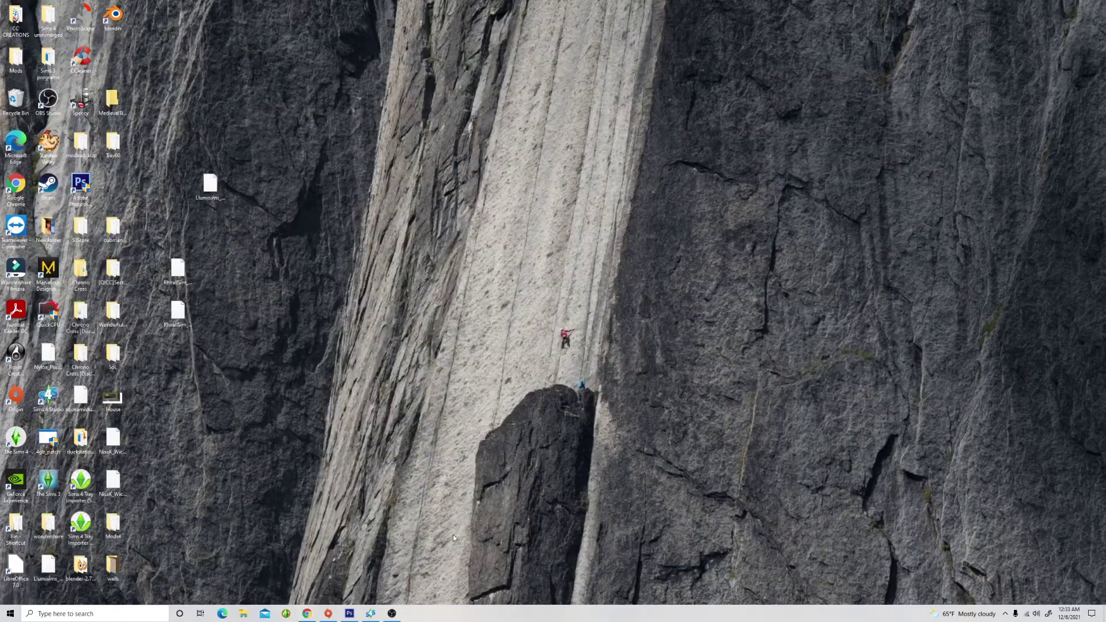
pyautogui.click(349, 613)
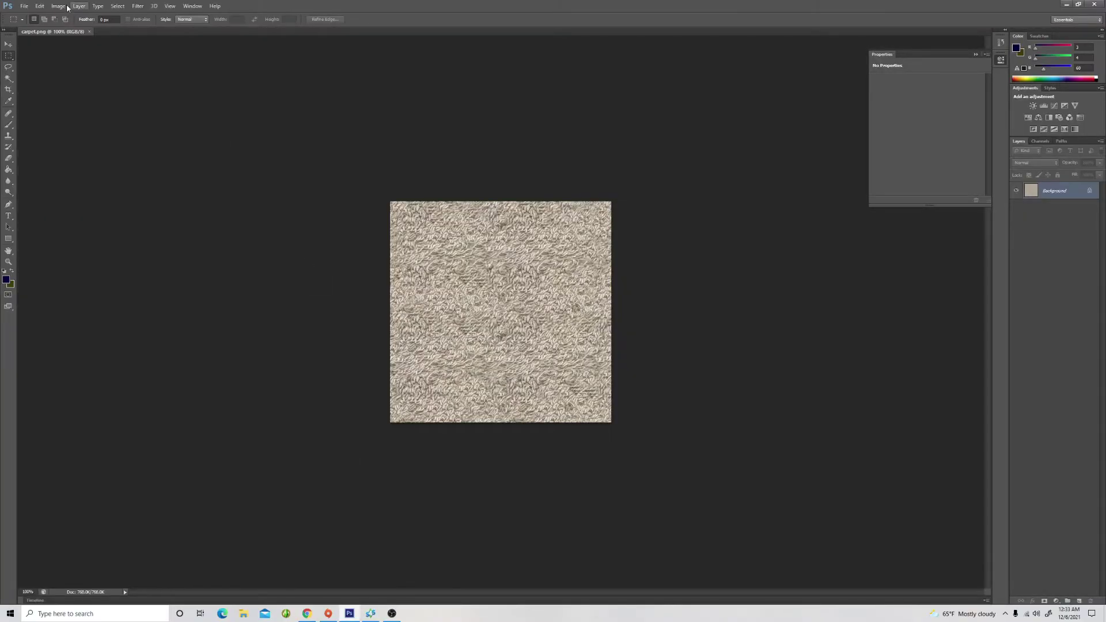
pyautogui.click(29, 5)
pyautogui.click(34, 23)
pyautogui.click(551, 211)
pyautogui.click(651, 366)
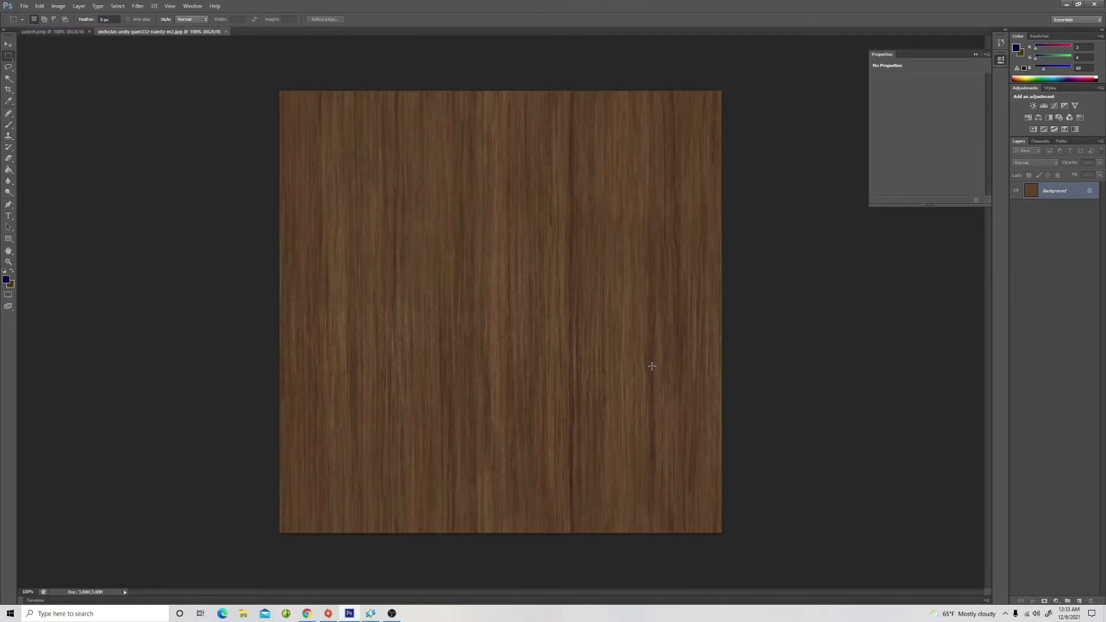
# Resize the wood image to 512 × 512 pixels.
pyautogui.click(60, 7)
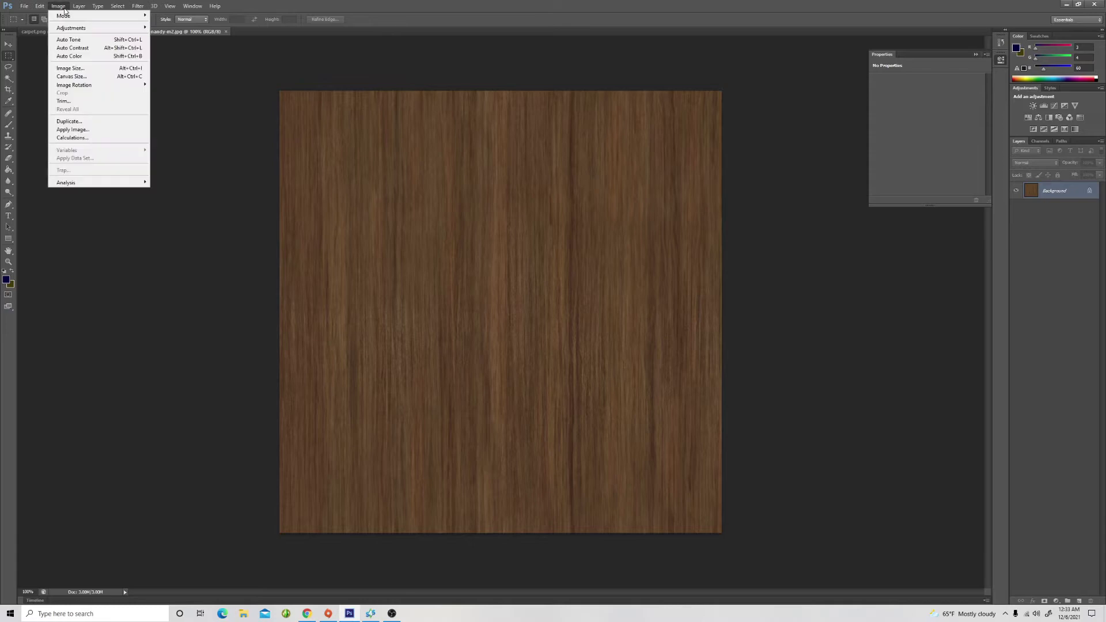
pyautogui.click(71, 68)
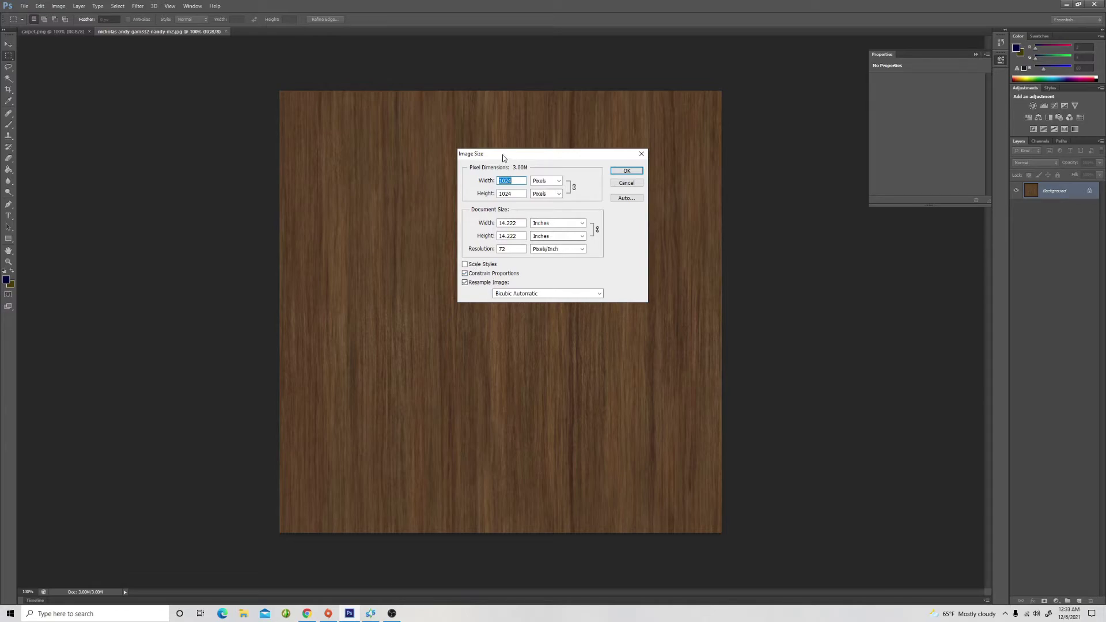
pyautogui.write('512')
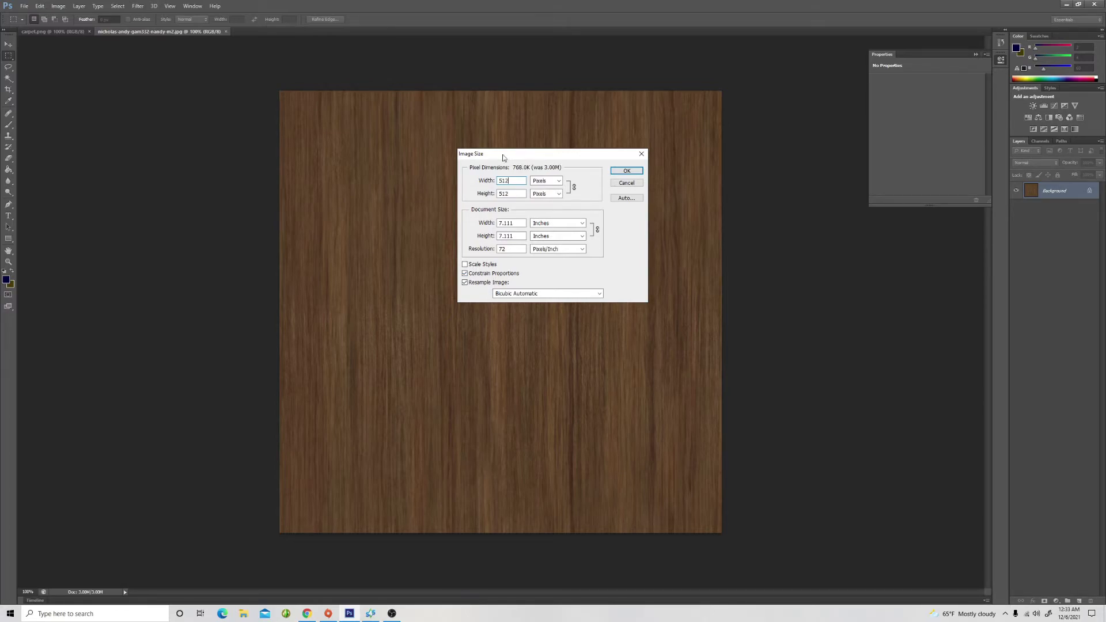
pyautogui.click(615, 171)
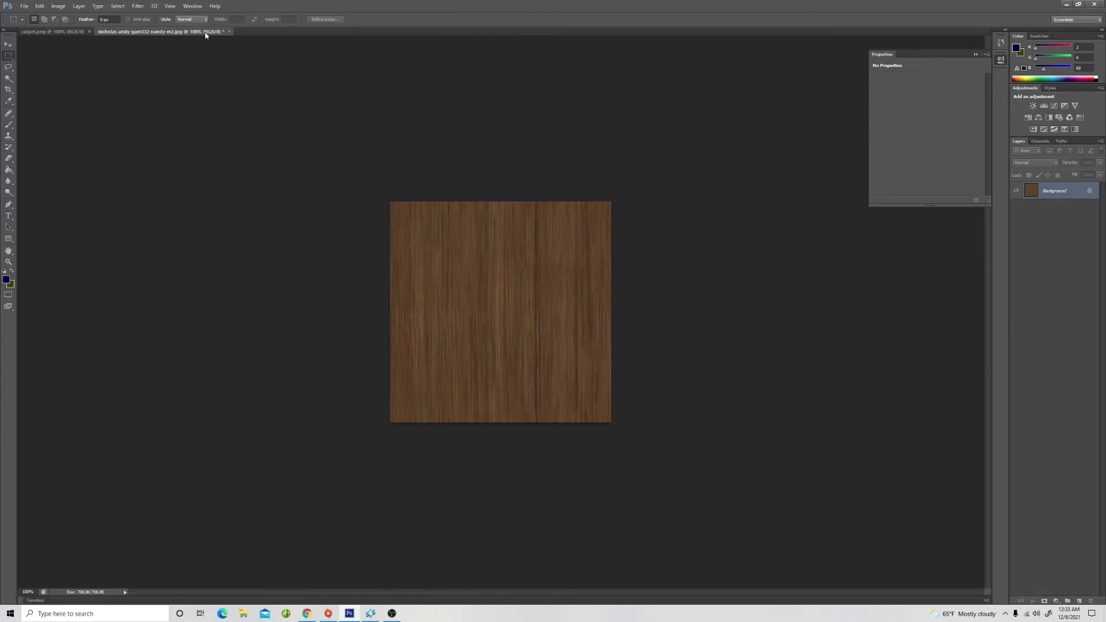
# Apply a +256/+256 wrap-around Offset filter to the wood texture.
pyautogui.click(147, 6)
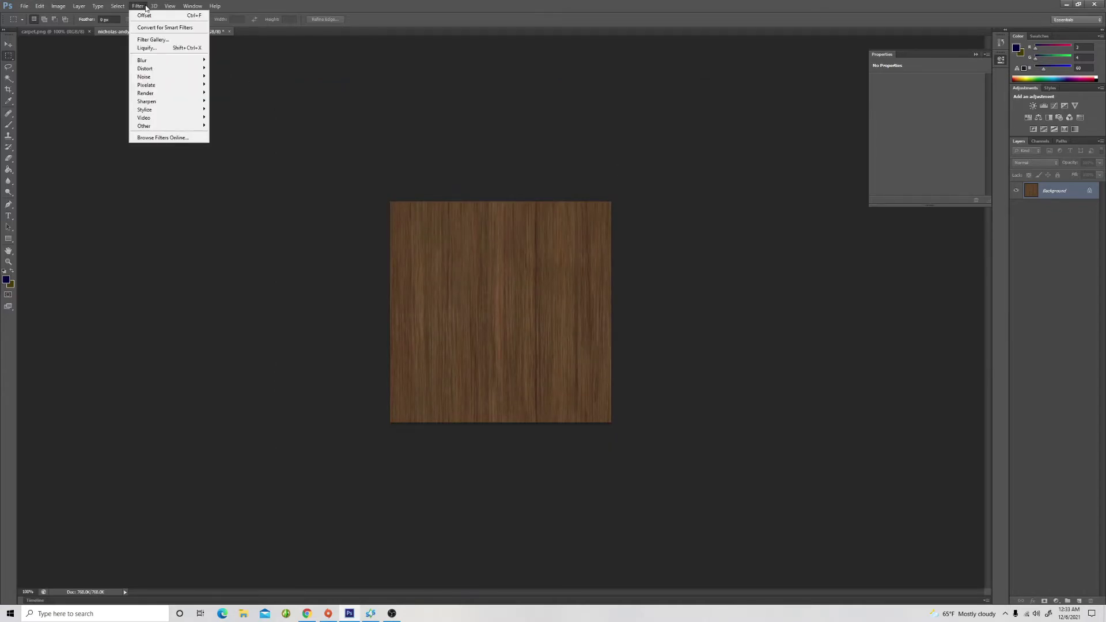
pyautogui.moveTo(172, 125)
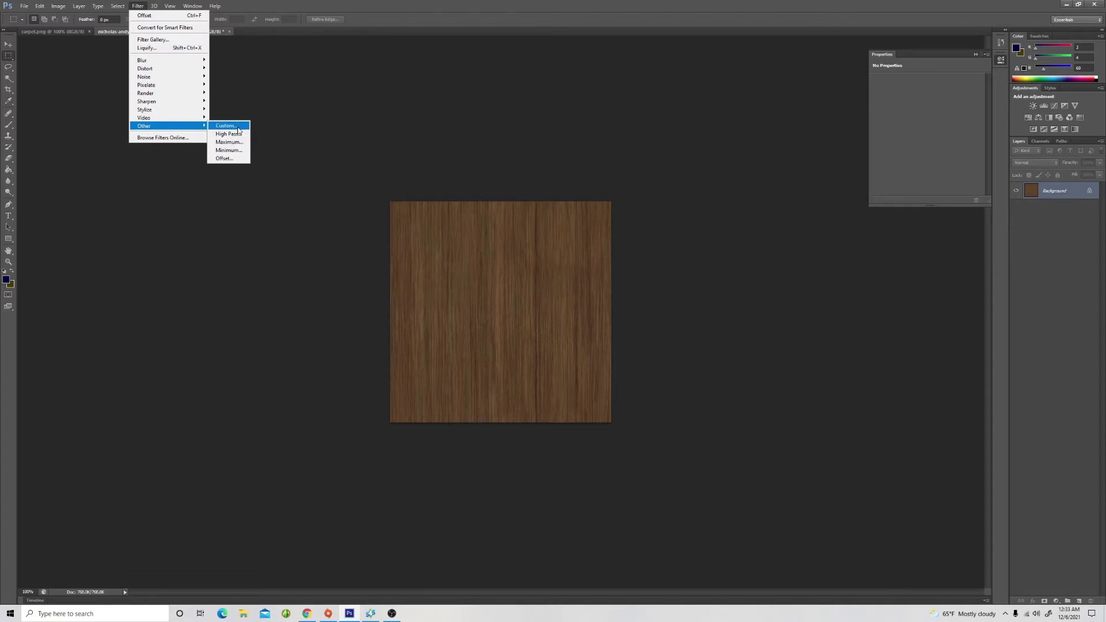
pyautogui.click(232, 164)
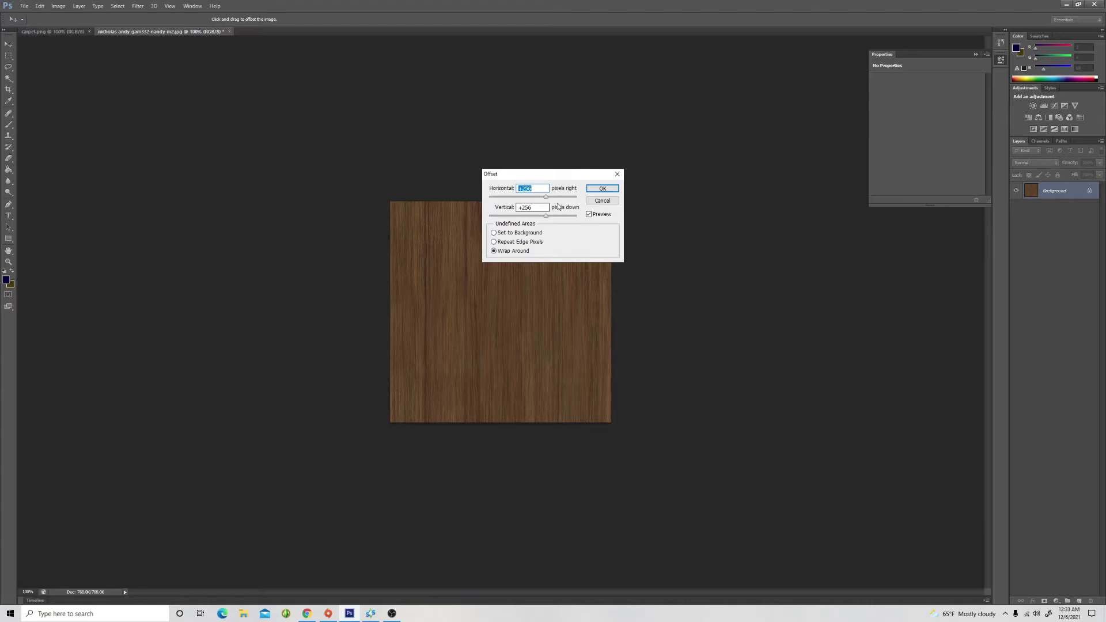
pyautogui.click(602, 191)
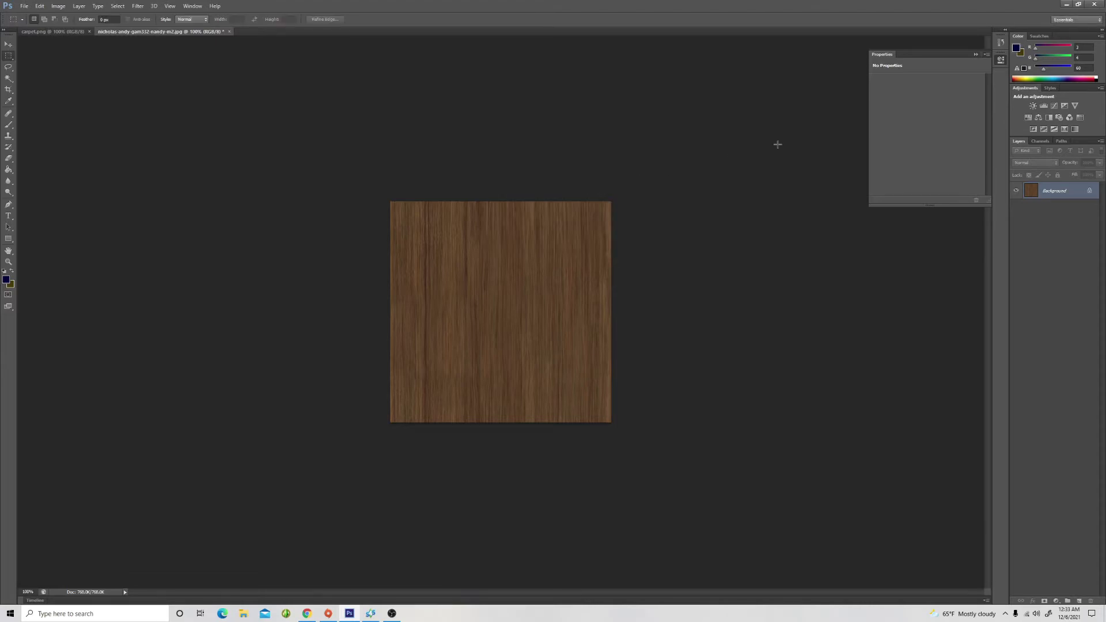
# Add a second swatch to the floor and select swatch 2.
pyautogui.click(1066, 4)
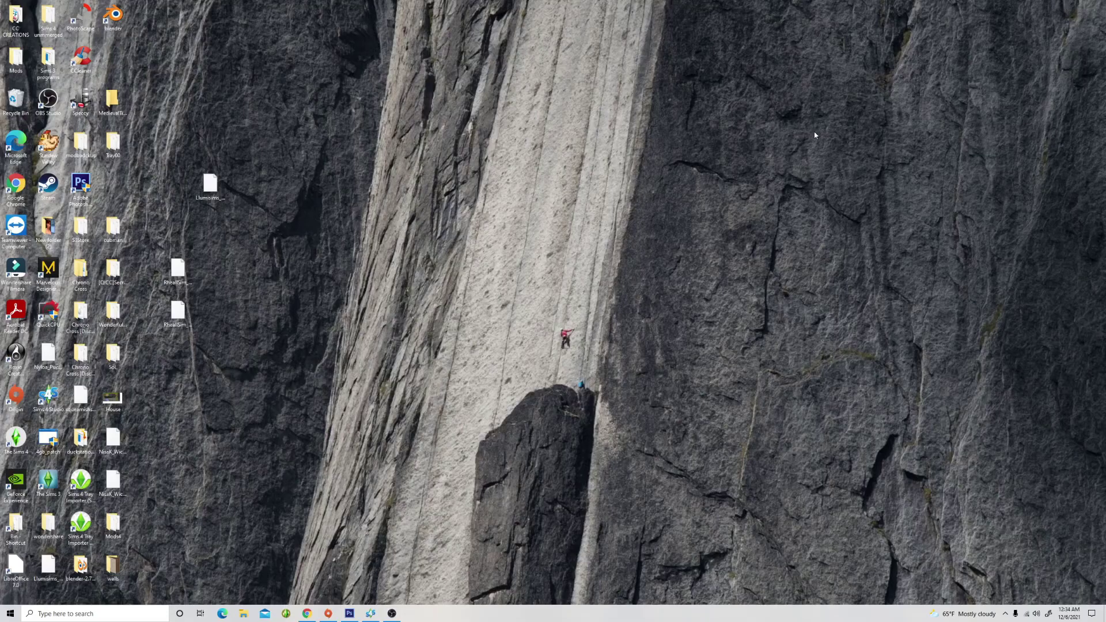
pyautogui.click(370, 614)
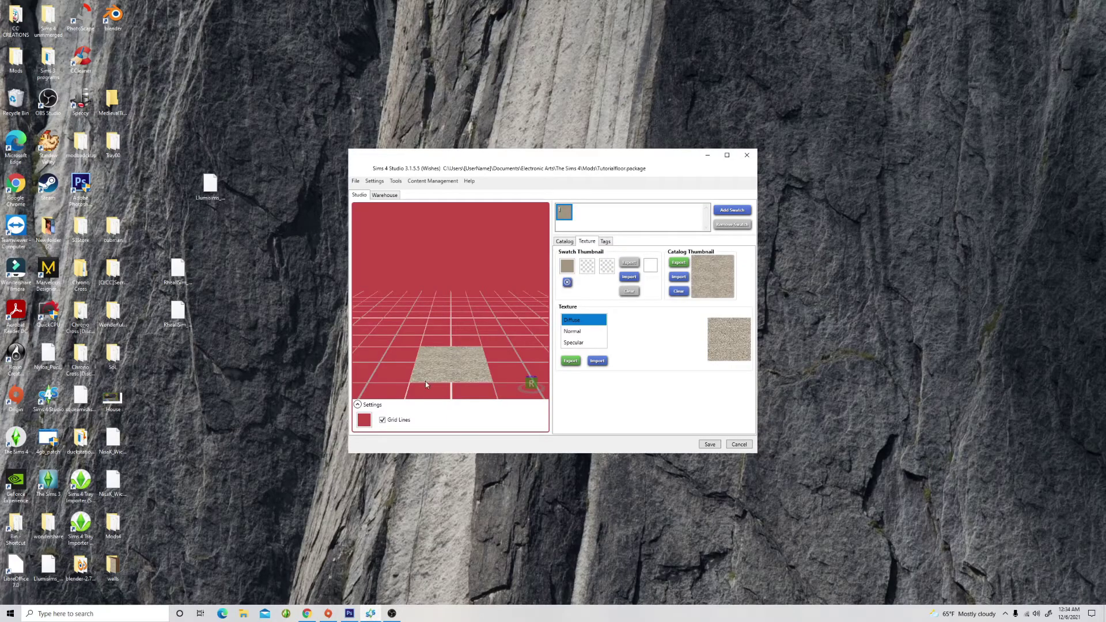
pyautogui.click(732, 211)
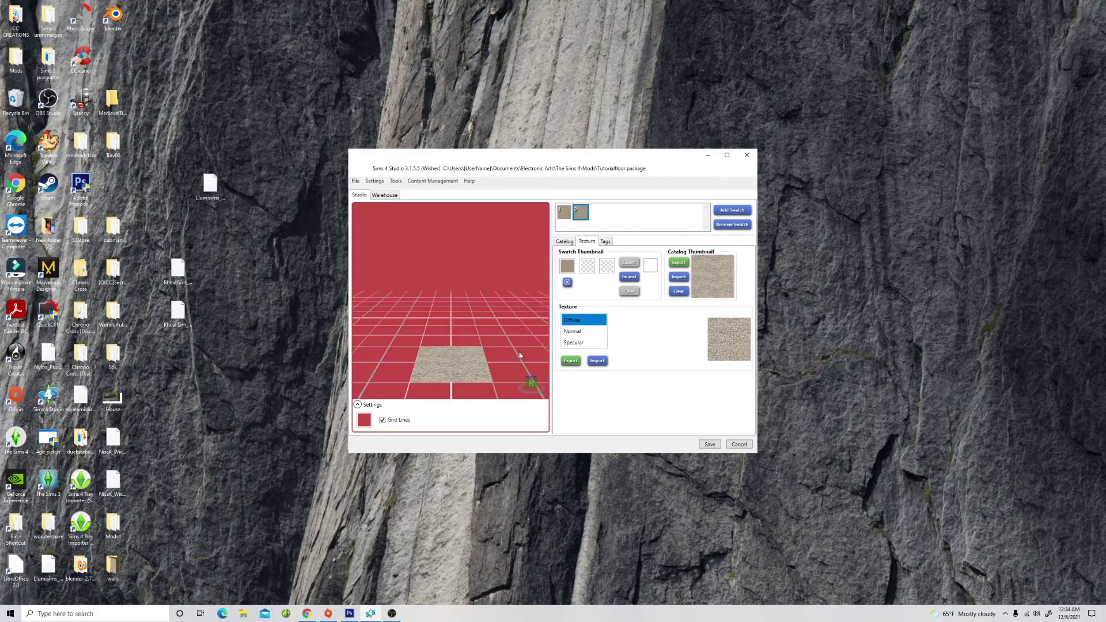
pyautogui.click(564, 215)
pyautogui.click(584, 216)
# Start and cancel a diffuse texture import for swatch 2, then return to Photoshop.
pyautogui.click(604, 362)
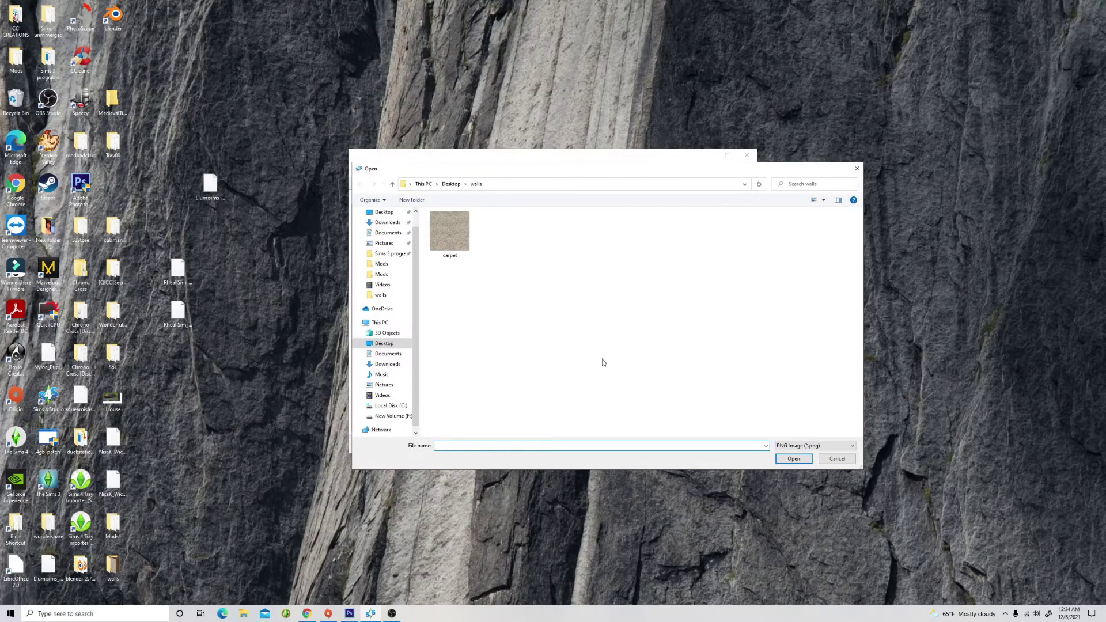
pyautogui.click(856, 168)
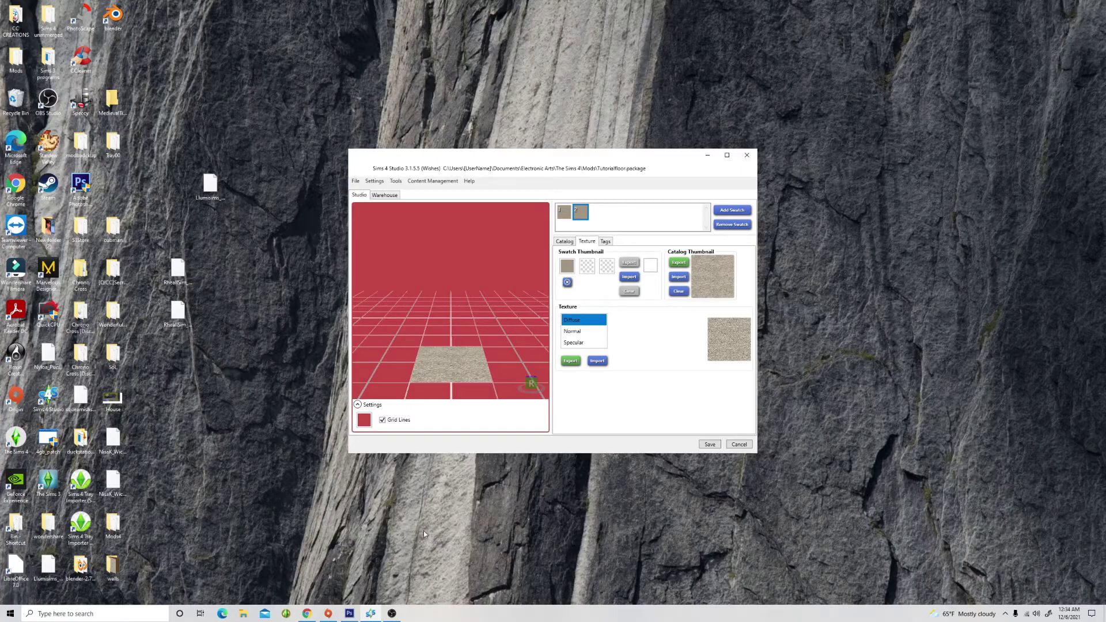
pyautogui.click(349, 614)
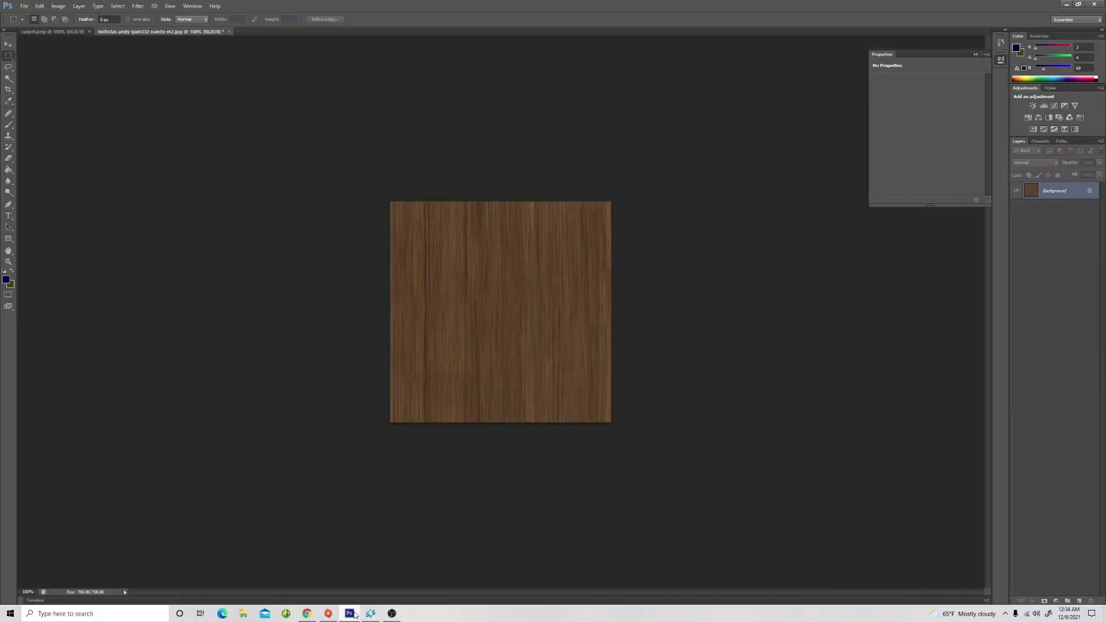
# Save the wood texture in PNG format as wood.png, then minimise Photoshop.
pyautogui.click(24, 6)
pyautogui.click(53, 109)
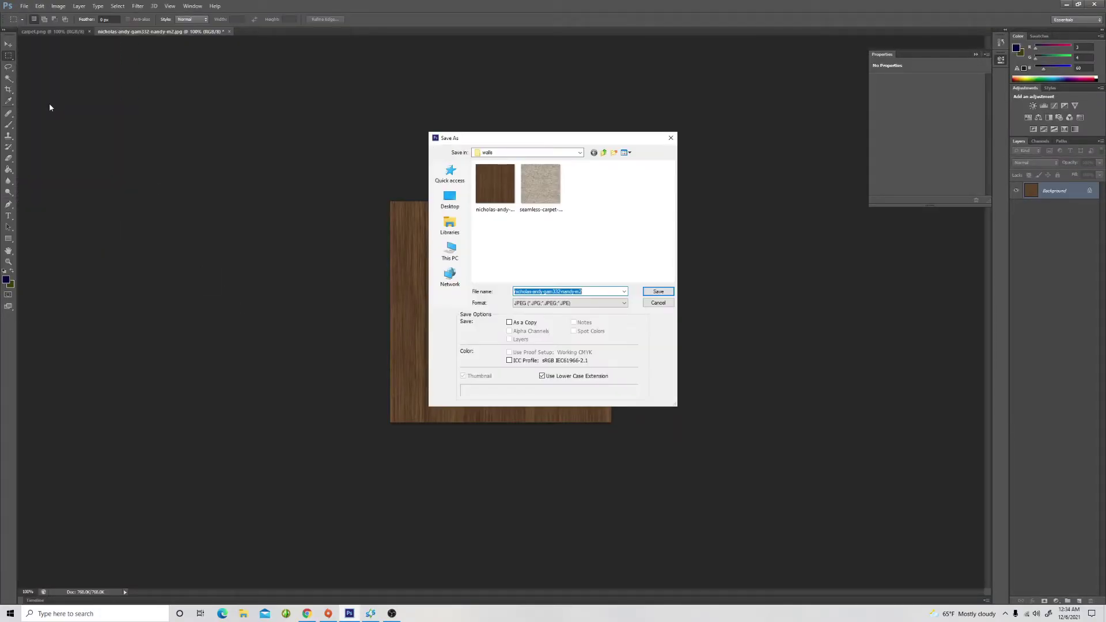
pyautogui.click(533, 303)
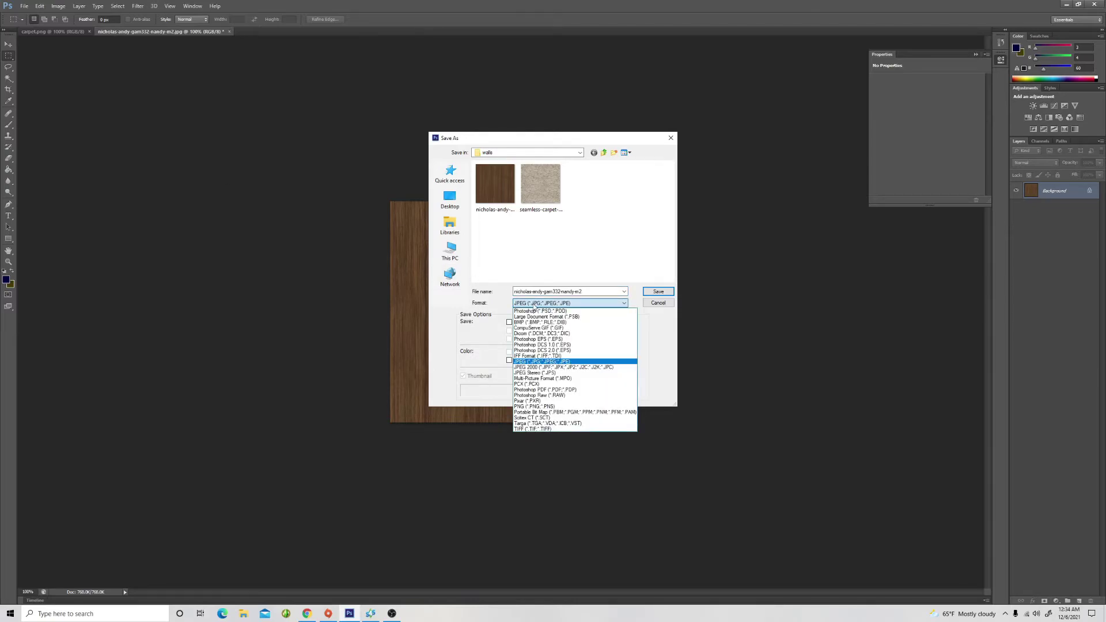
pyautogui.click(545, 406)
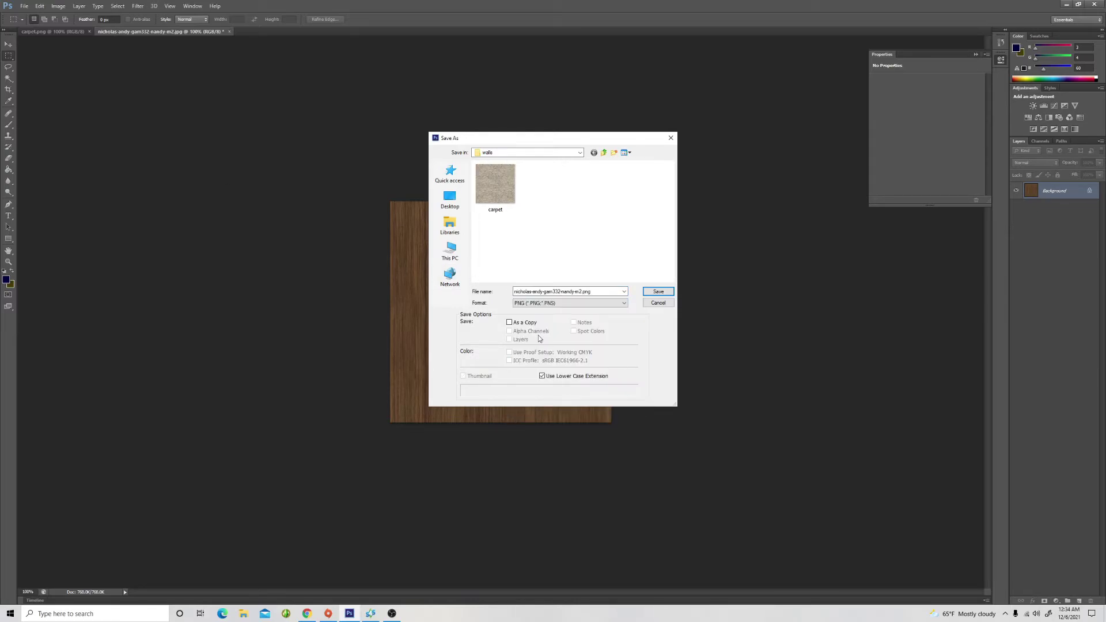
pyautogui.doubleClick(550, 292)
pyautogui.write('wood')
pyautogui.click(661, 290)
pyautogui.click(586, 202)
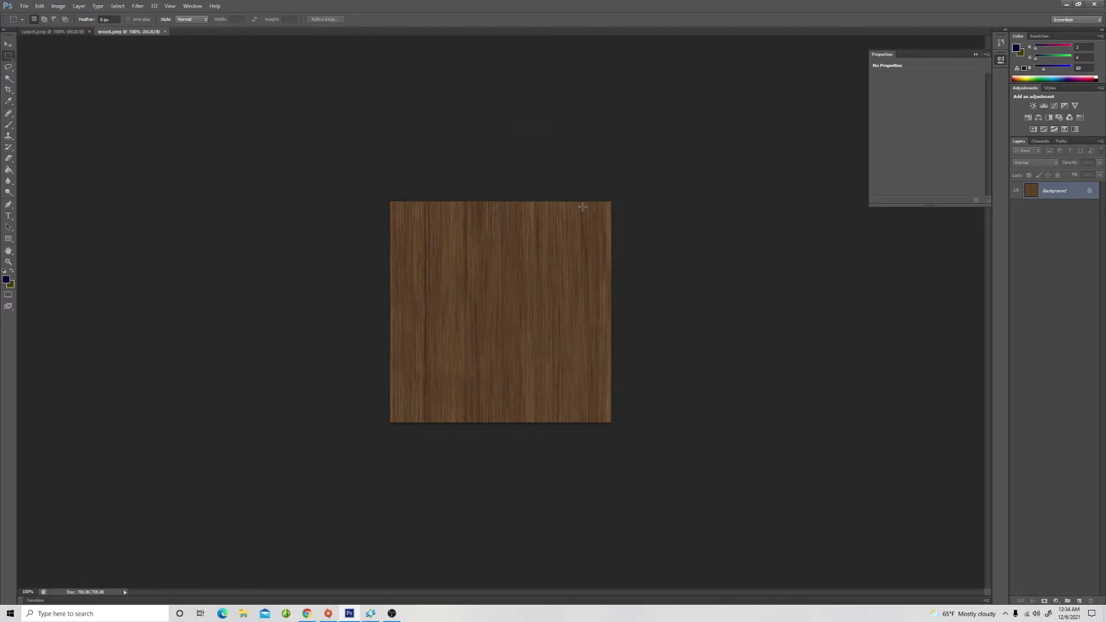
pyautogui.click(1067, 4)
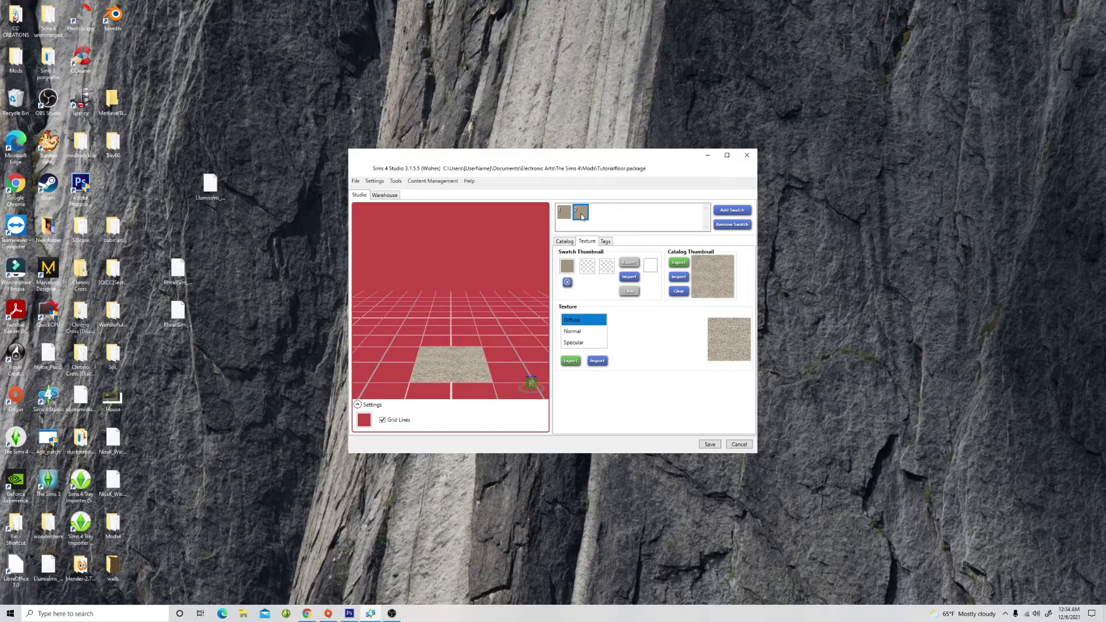
# Import wood.png as swatch 2's diffuse texture and view the wood tile in the preview.
pyautogui.click(597, 362)
pyautogui.click(507, 242)
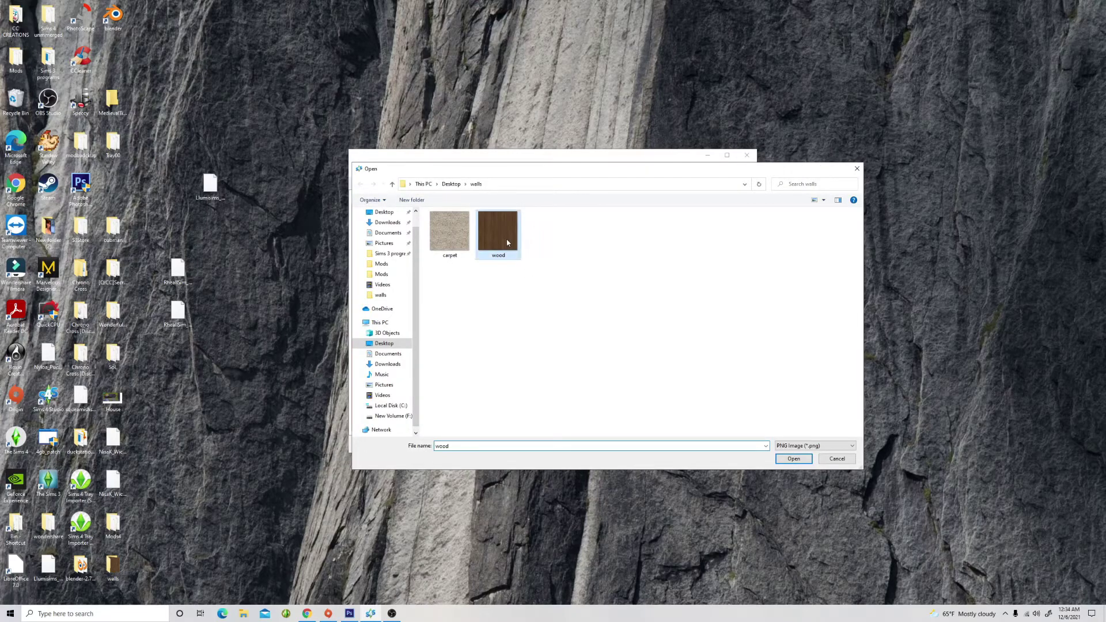
pyautogui.click(784, 459)
pyautogui.moveTo(494, 379)
pyautogui.mouseDown()
pyautogui.moveTo(489, 338)
pyautogui.moveTo(506, 385)
pyautogui.mouseUp()
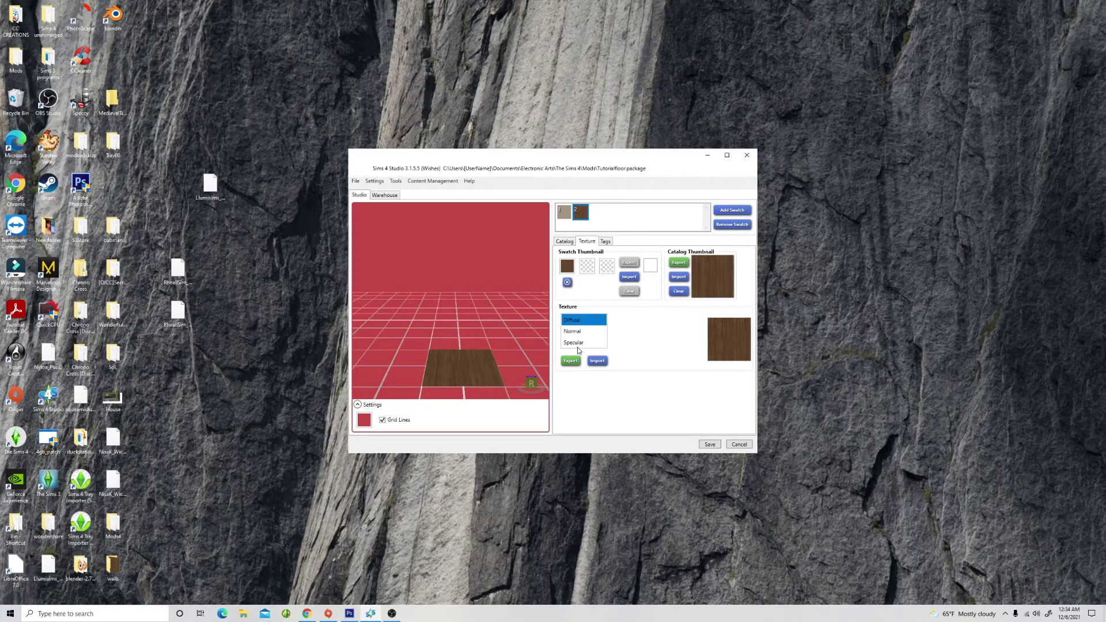
# On the Tags tab, clear the Gray, White, Stone and Outdoor tags, then select the first swatch.
pyautogui.click(604, 242)
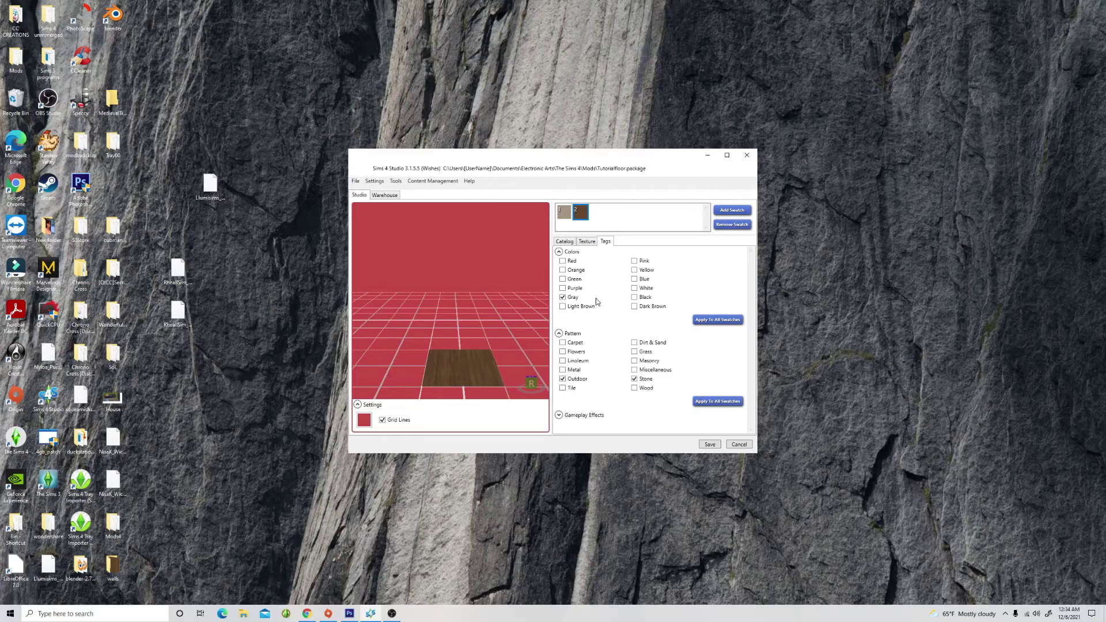
pyautogui.click(569, 297)
pyautogui.click(567, 307)
pyautogui.click(566, 309)
pyautogui.click(634, 288)
pyautogui.click(634, 379)
pyautogui.click(564, 380)
pyautogui.click(565, 219)
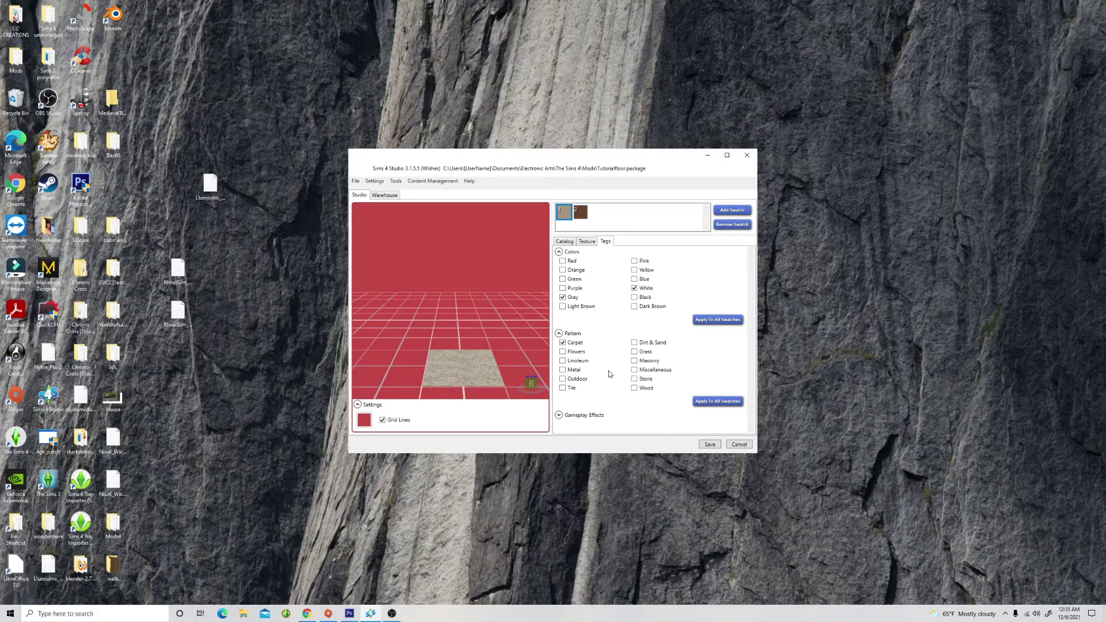
# Save the floor package, dismiss the confirmation and close Sims 4 Studio.
pyautogui.click(711, 445)
pyautogui.click(573, 331)
pyautogui.click(756, 155)
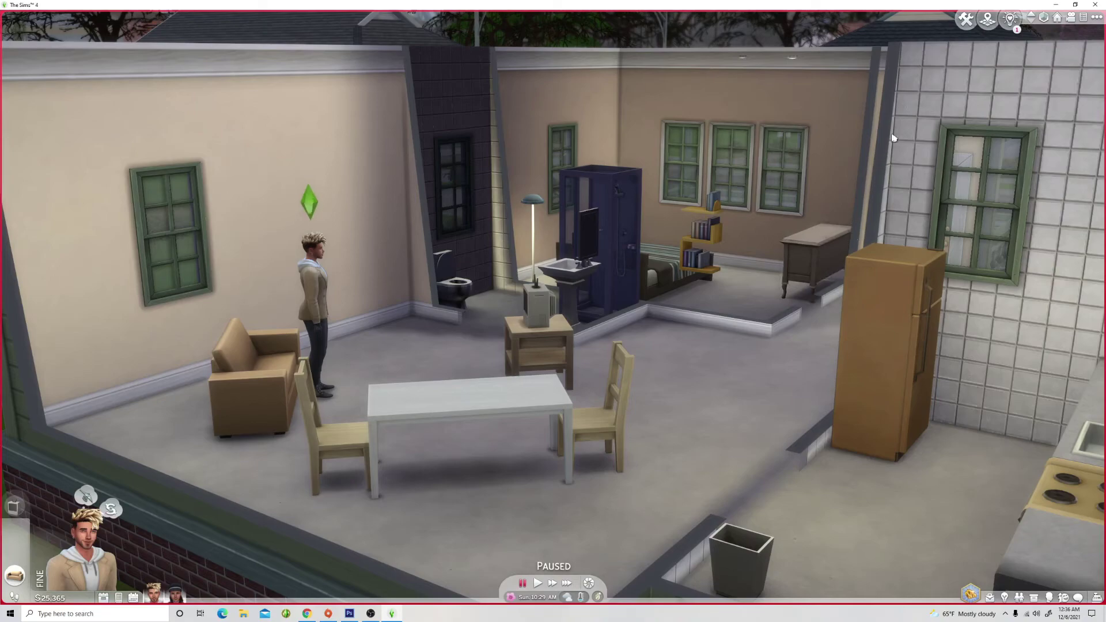
# In Build Mode, pick the custom Carpet floor and lay it across the living room.
pyautogui.click(963, 18)
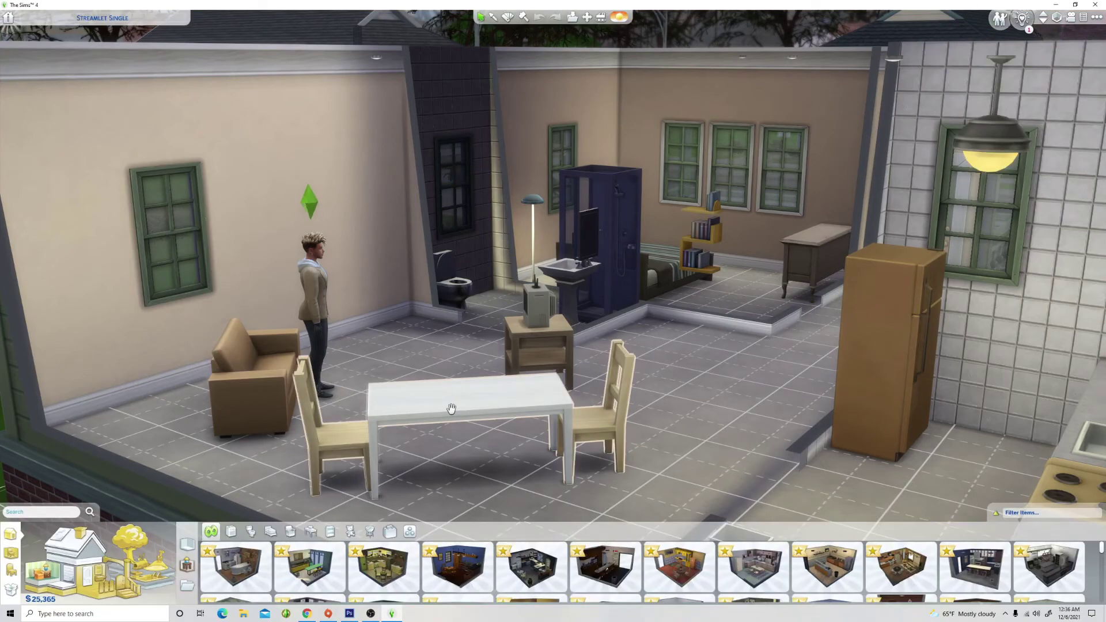
pyautogui.click(9, 573)
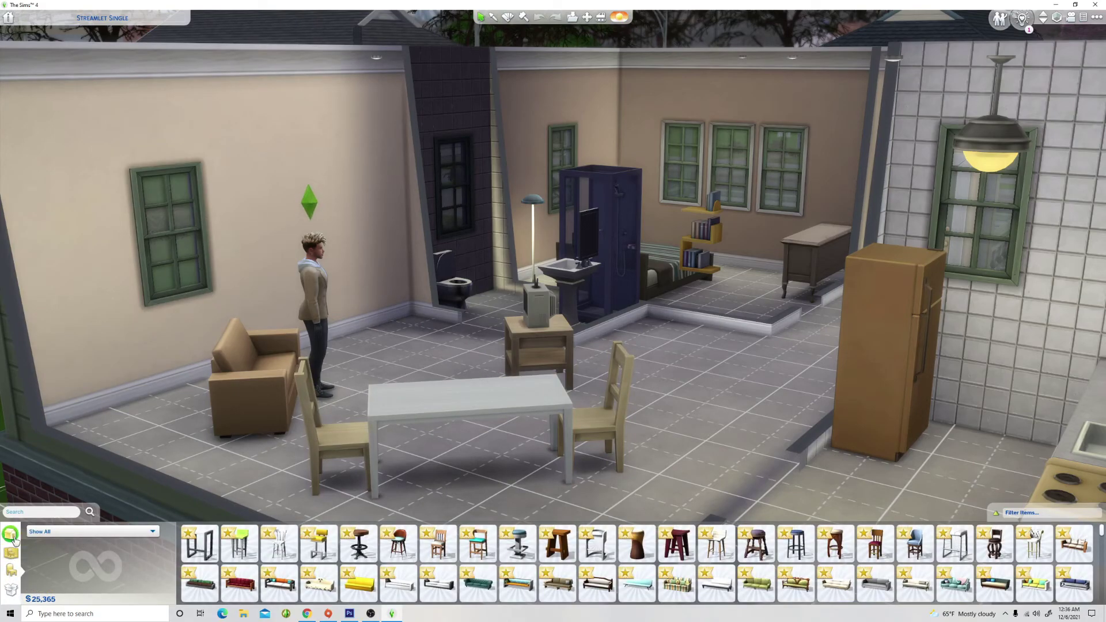
pyautogui.click(11, 533)
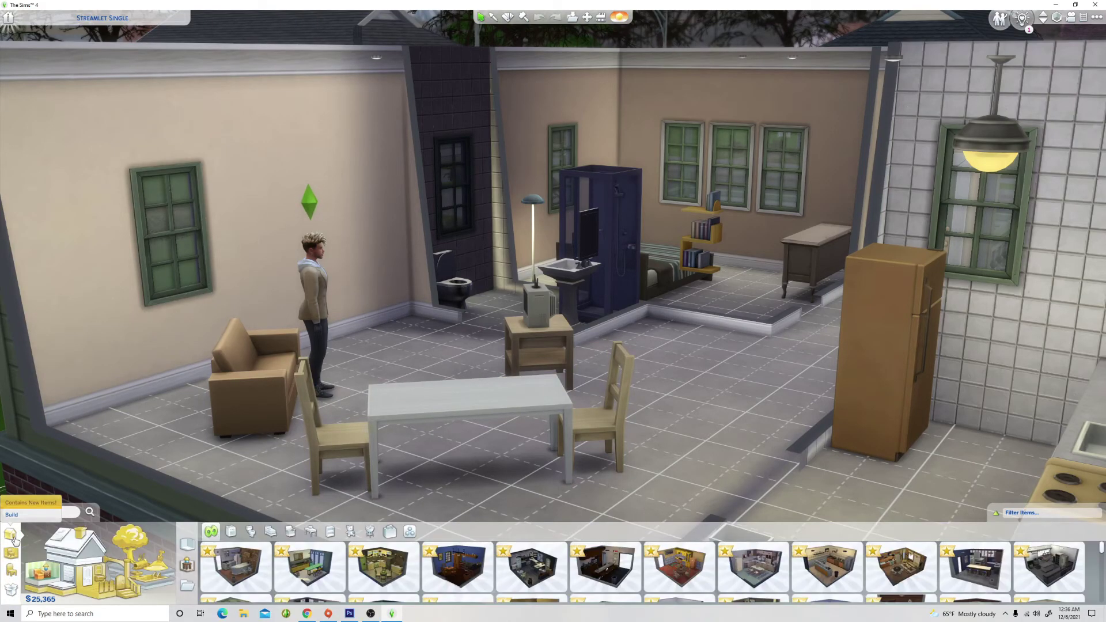
pyautogui.click(61, 586)
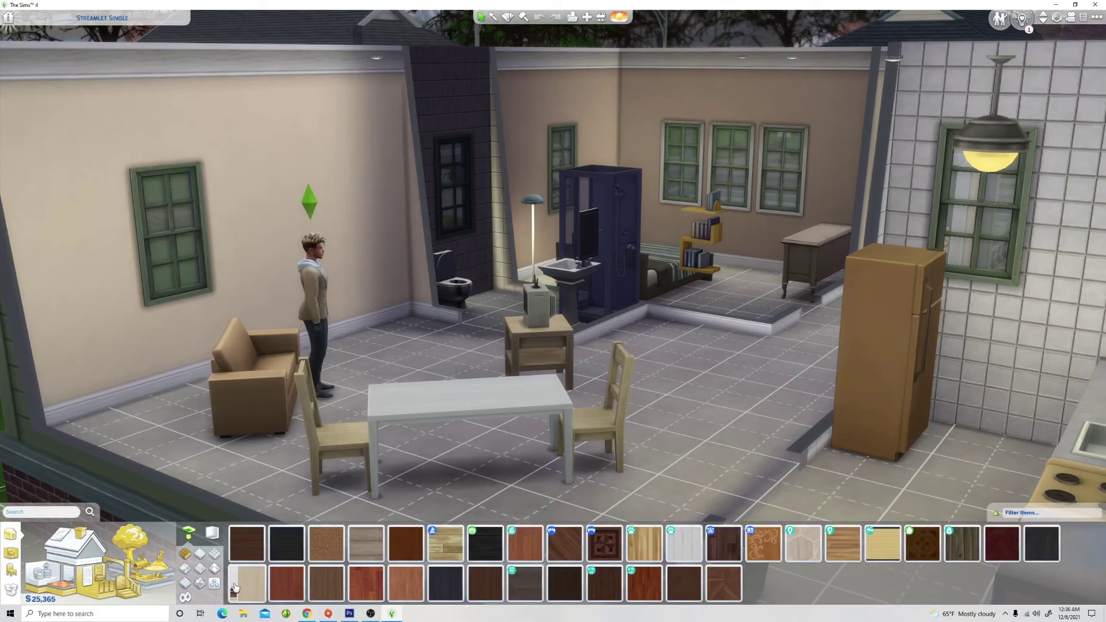
pyautogui.click(199, 556)
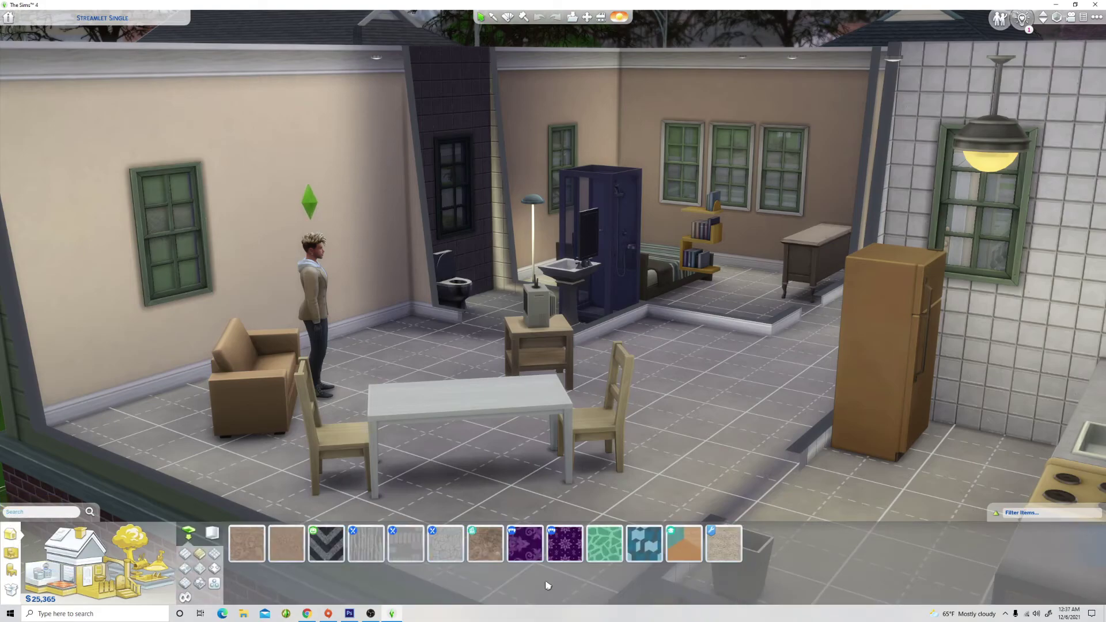
pyautogui.moveTo(725, 548)
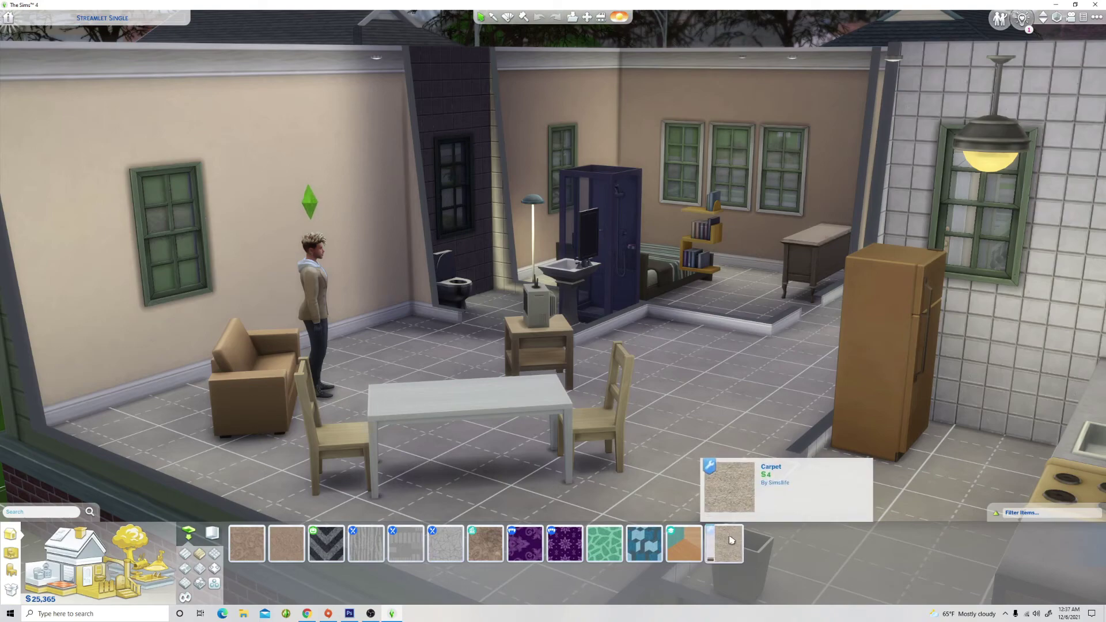
pyautogui.click(732, 540)
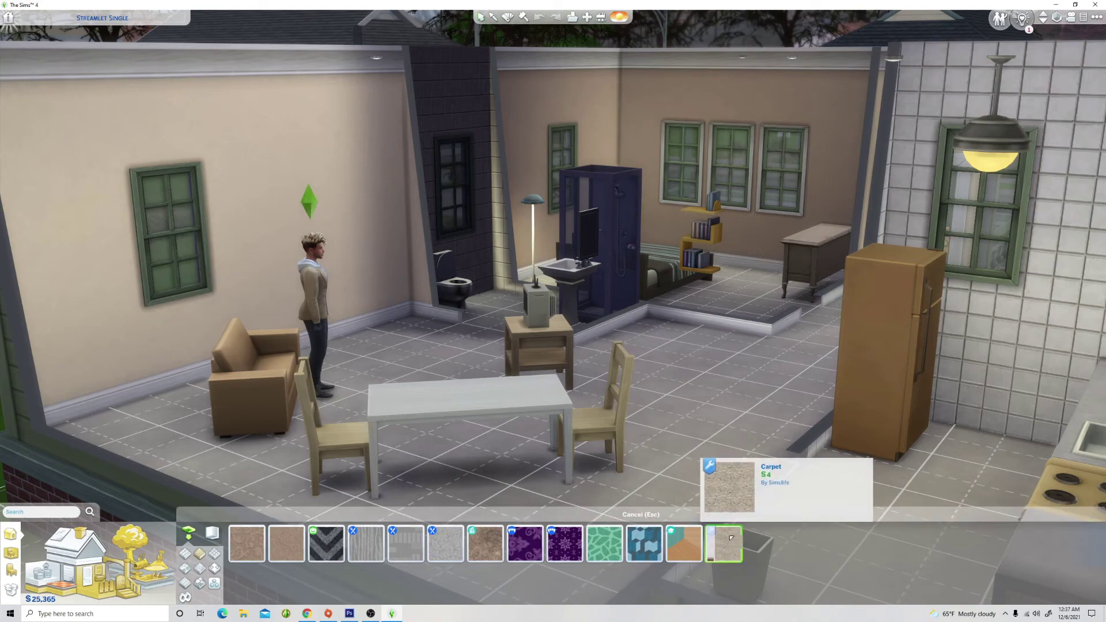
pyautogui.keyDown('shift'); pyautogui.click(689, 432); pyautogui.keyUp('shift')
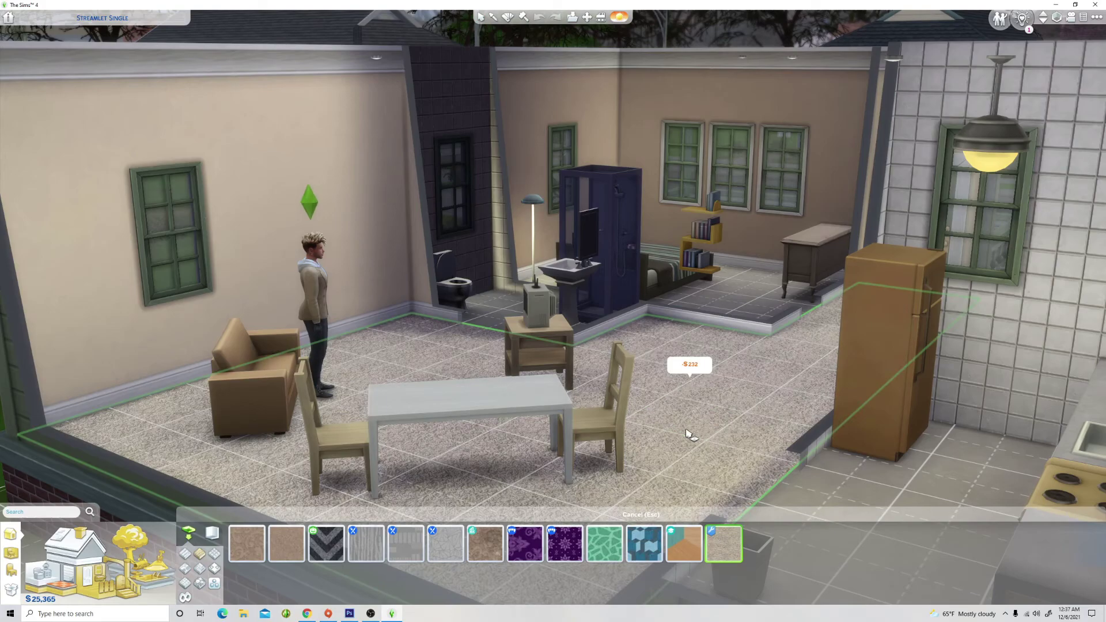
pyautogui.keyDown('shift'); pyautogui.click(688, 432); pyautogui.keyUp('shift')
# Lay the brown wood variant in the kitchen, on the raised platform and in the bathroom.
pyautogui.scroll(-3, 685, 433)
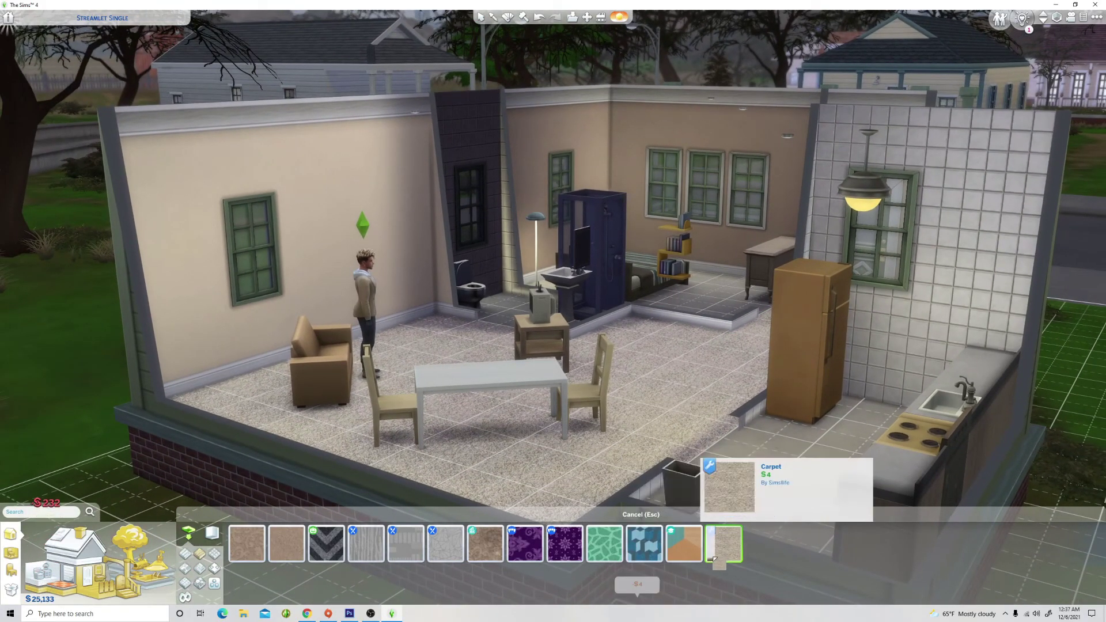
pyautogui.click(698, 531)
pyautogui.click(751, 481)
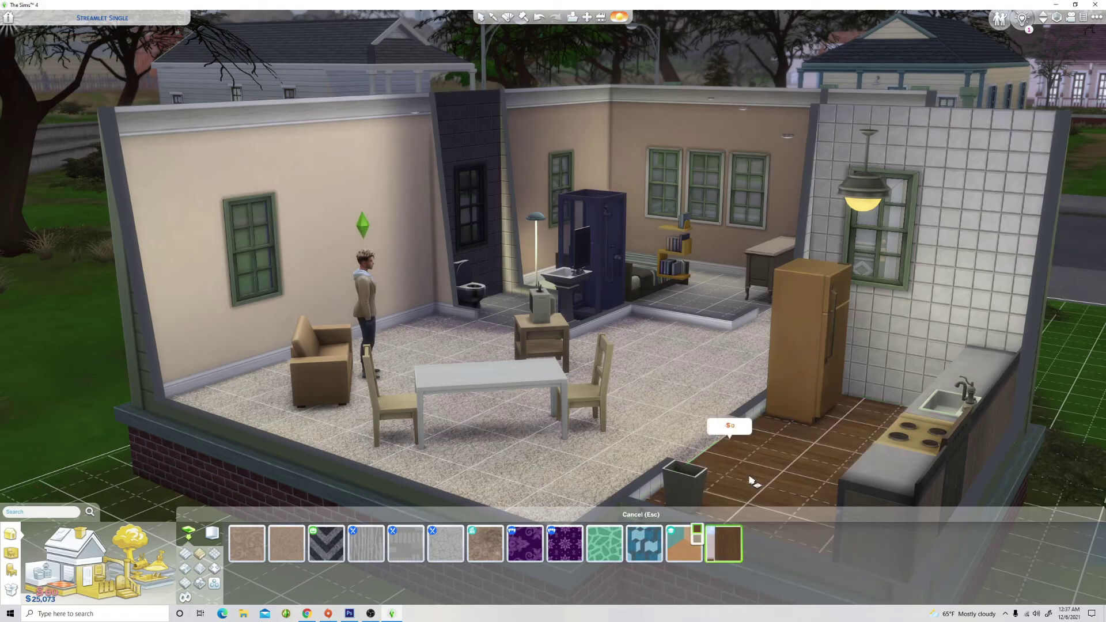
pyautogui.click(712, 312)
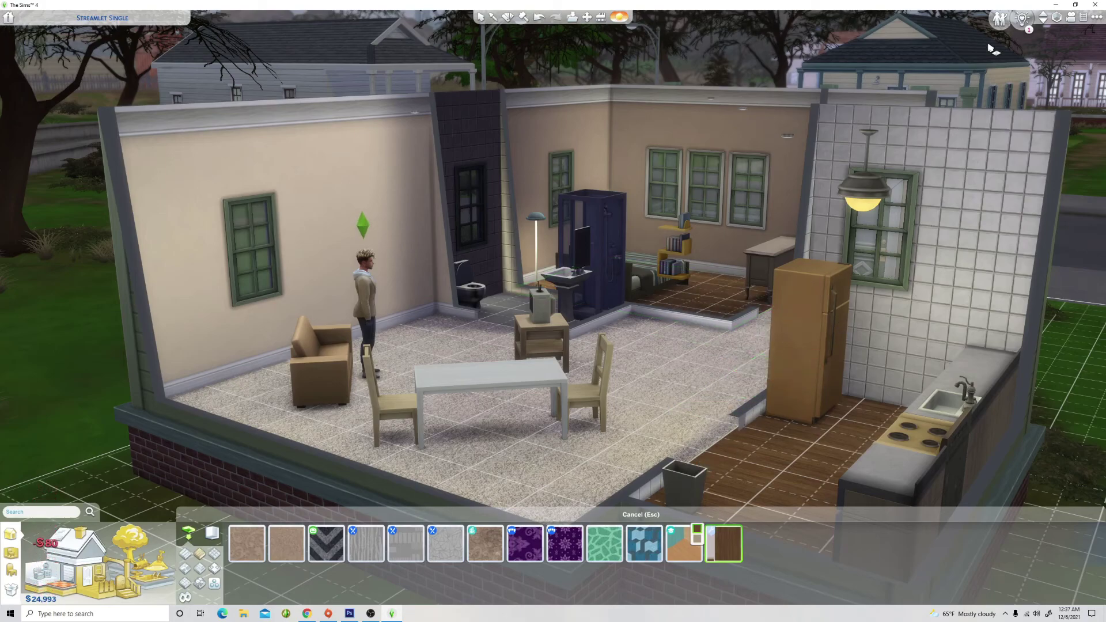
pyautogui.click(507, 300)
# Leave Build Mode and zoom around the house to inspect the carpet and wood floors.
pyautogui.press('F1')
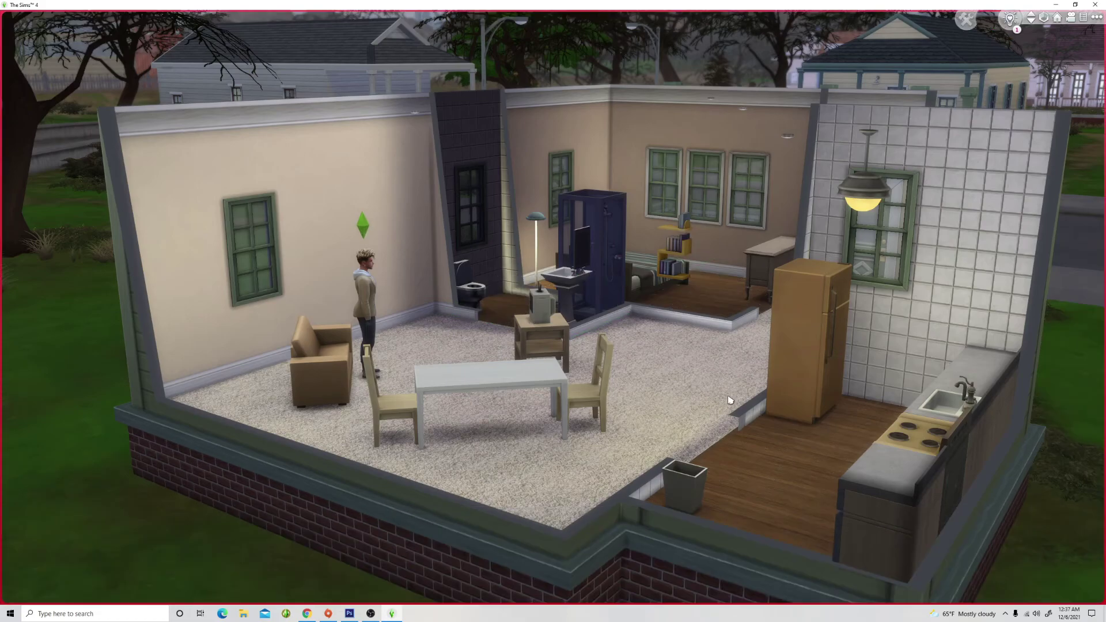
pyautogui.scroll(6, 742, 411)
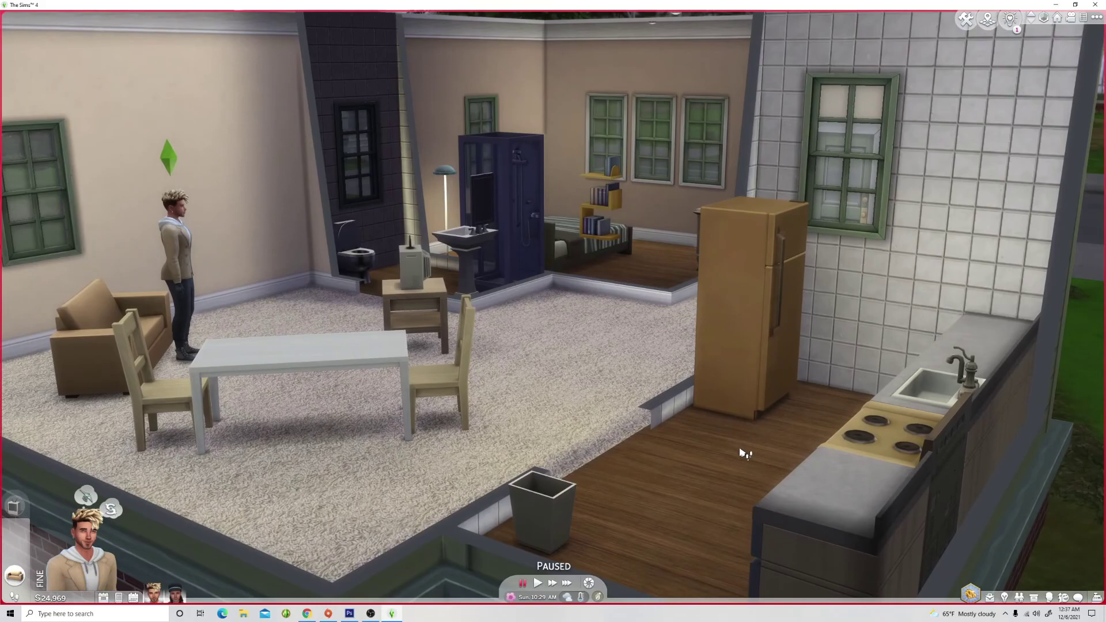
pyautogui.scroll(2, 744, 454)
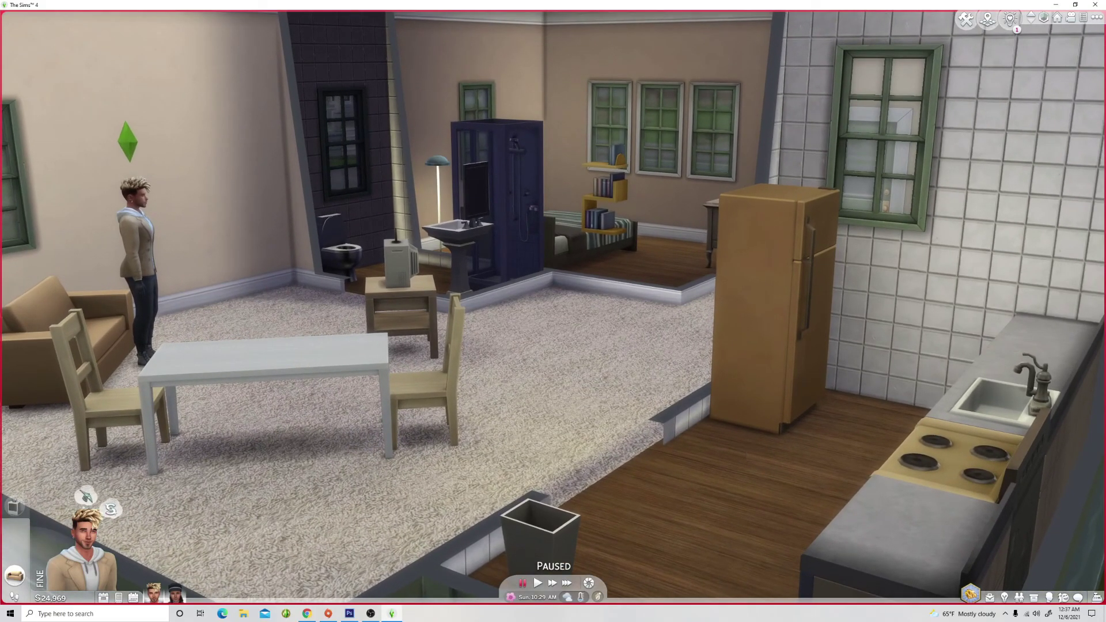
pyautogui.scroll(-3, 743, 454)
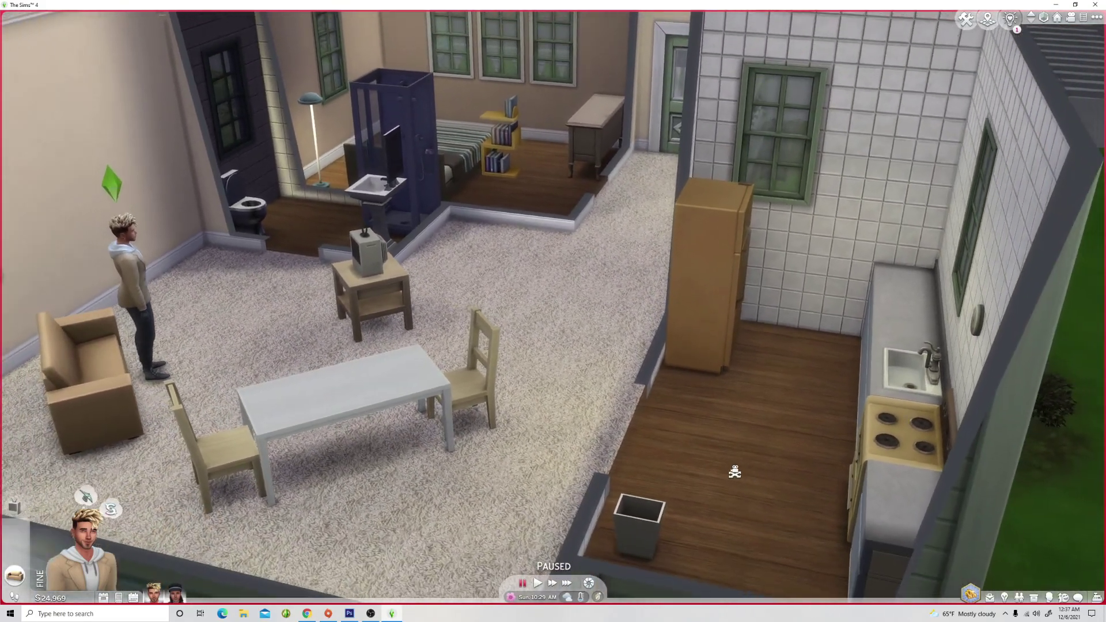
pyautogui.scroll(5, 736, 385)
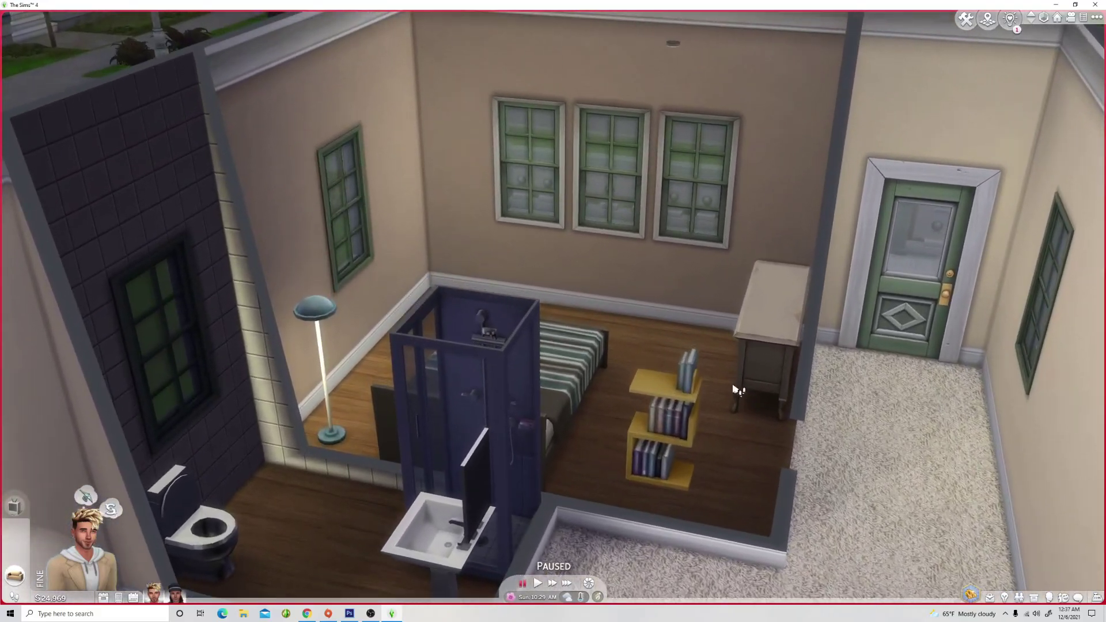
pyautogui.scroll(-5, 738, 390)
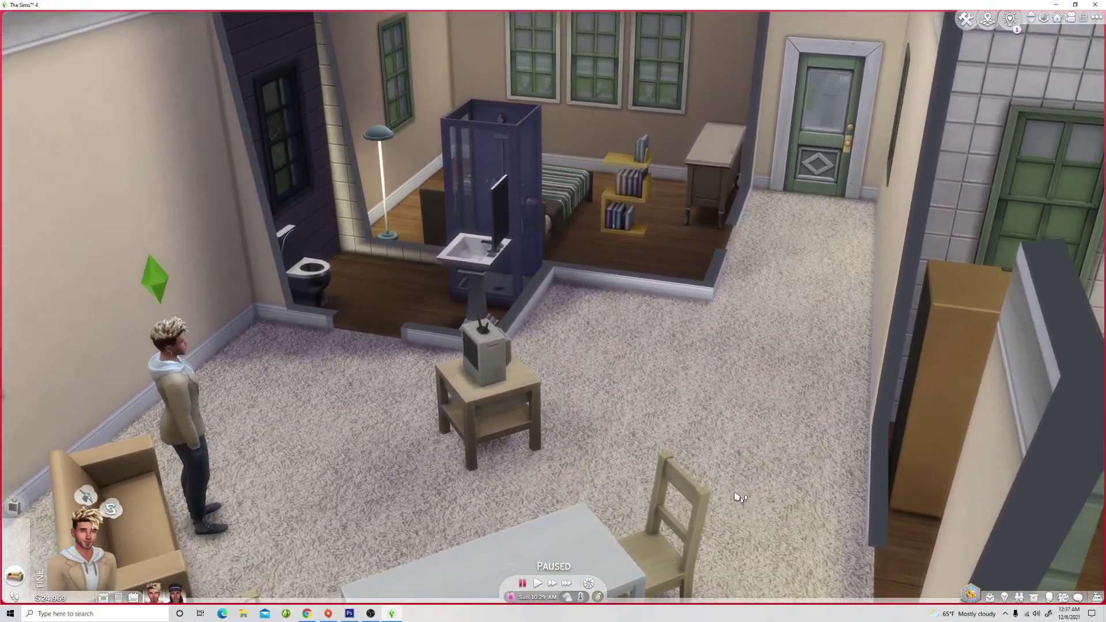
pyautogui.scroll(-3, 739, 498)
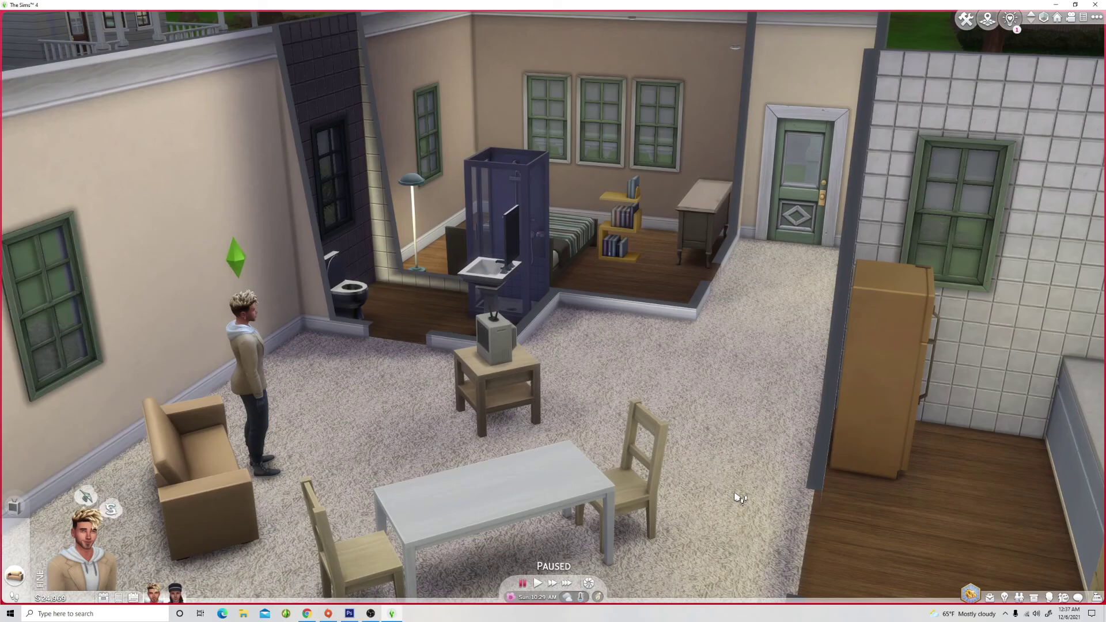